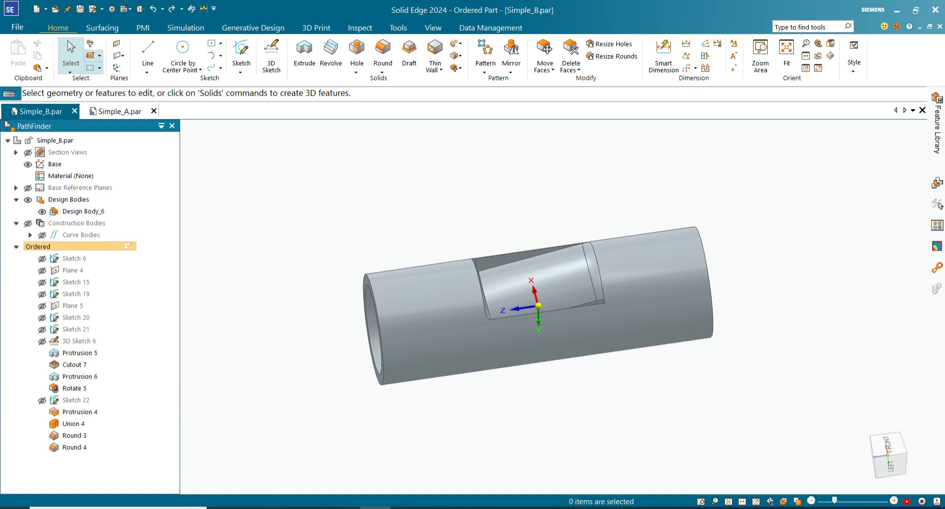
# Examine the tube and its window cutout from the side, front and isometric views
pyautogui.click(74, 258)
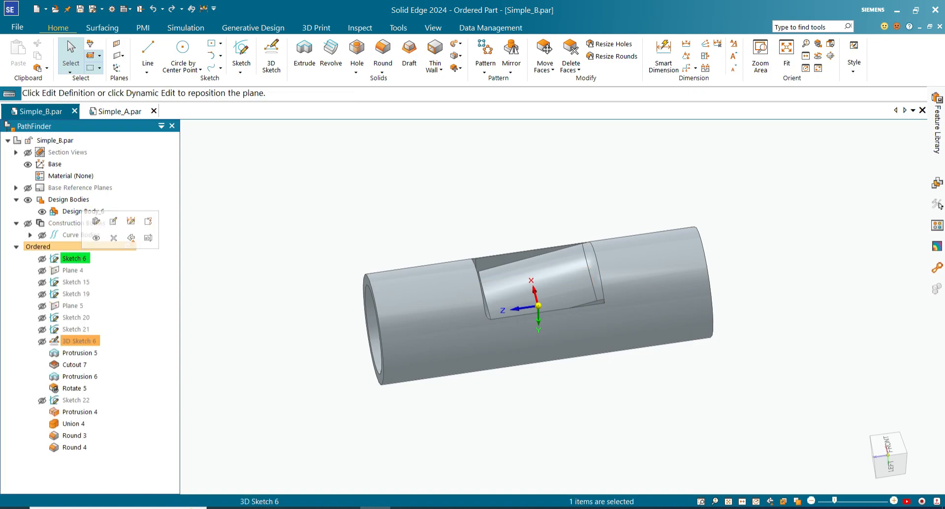
pyautogui.click(79, 341)
pyautogui.press('Escape')
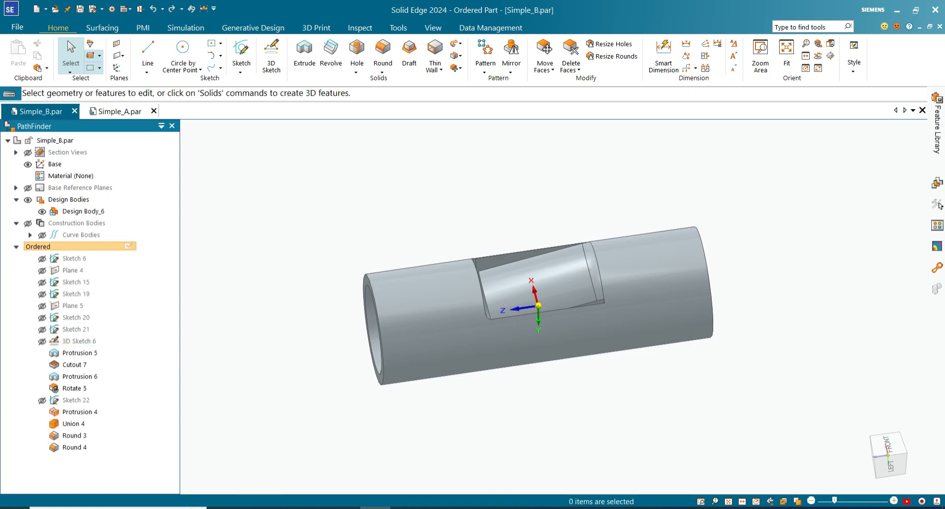
pyautogui.scroll(3, 637, 310)
pyautogui.moveTo(636, 310); pyautogui.dragTo(608, 271, button='middle')
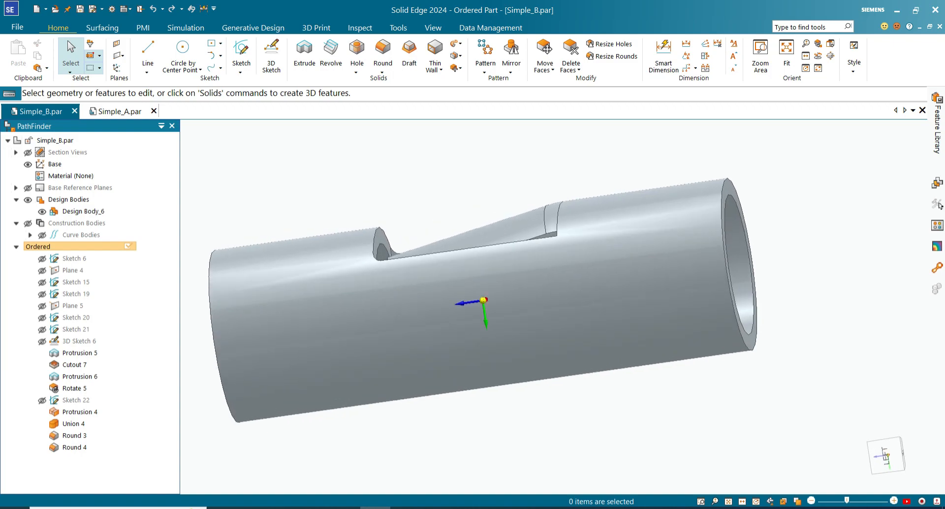
pyautogui.hotkey('ctrl', 'f')
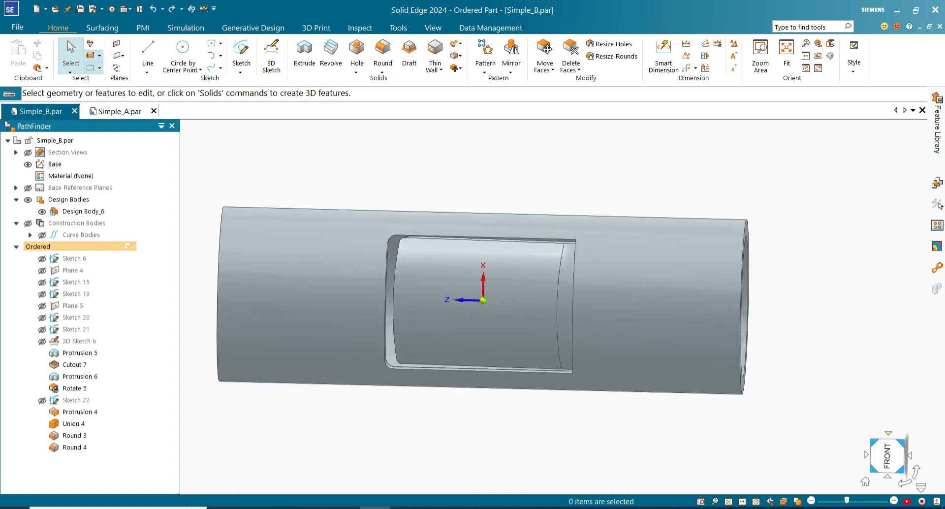
pyautogui.hotkey('ctrl', 't')
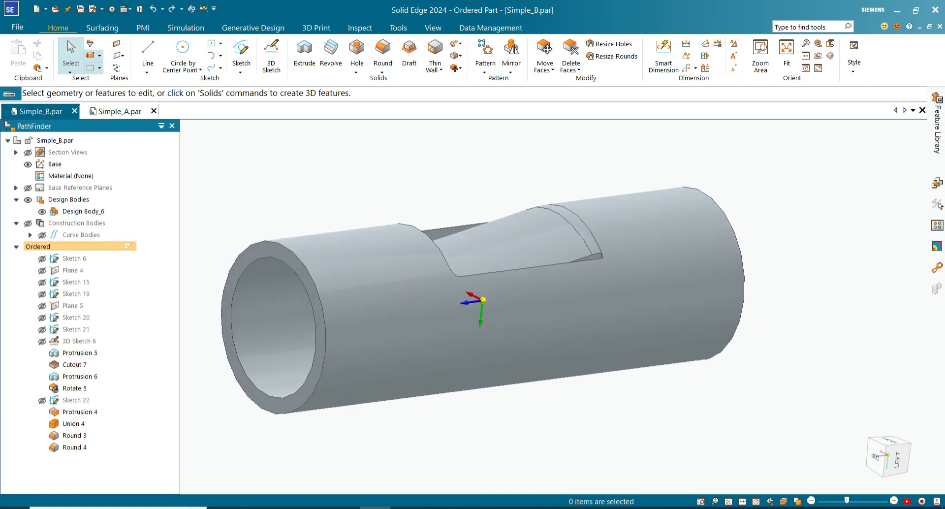
pyautogui.hotkey('ctrl', 'i')
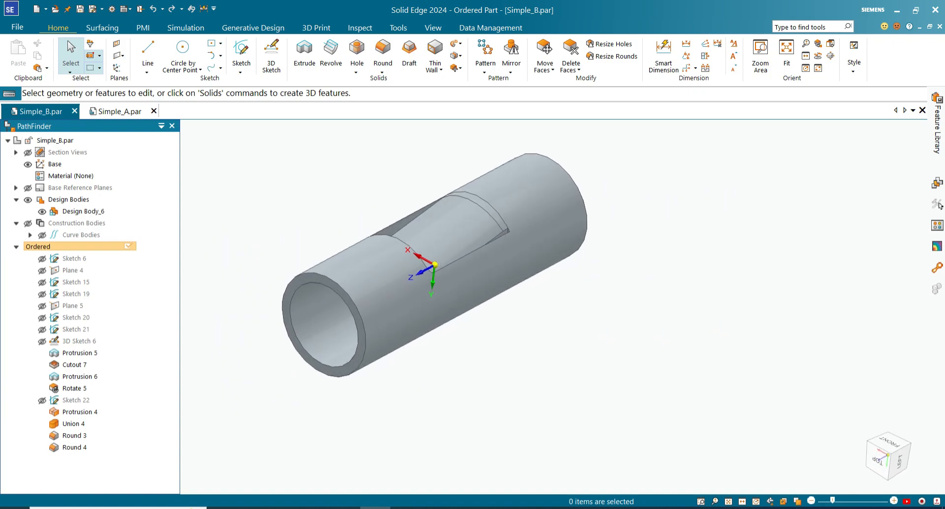
# Use Dynamic Edit on Sketch 15 to set the outer circle's diameter to 100.75 mm
pyautogui.click(76, 282)
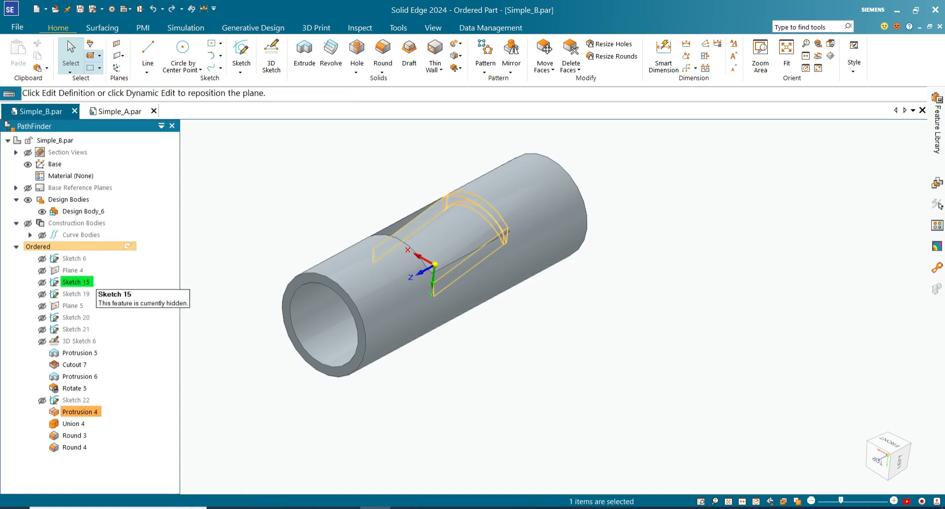
pyautogui.press('Escape')
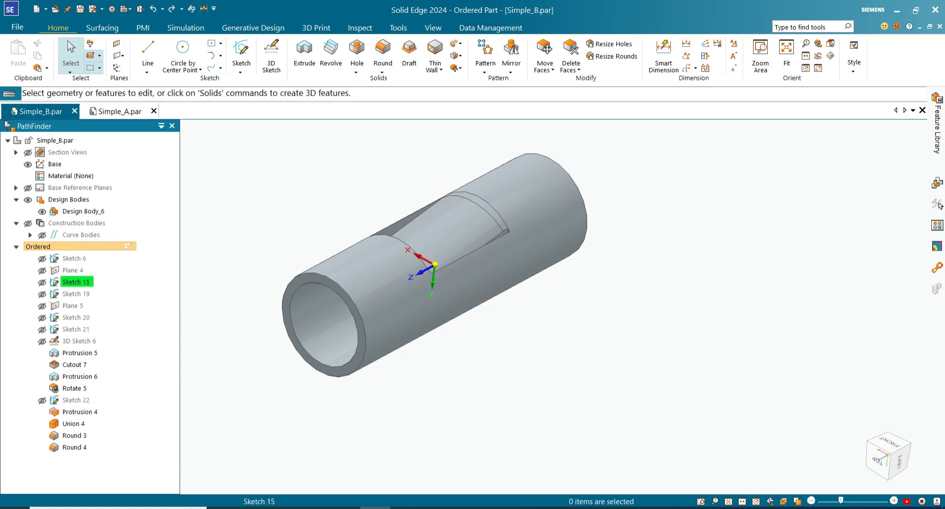
pyautogui.click(79, 282)
pyautogui.click(136, 241)
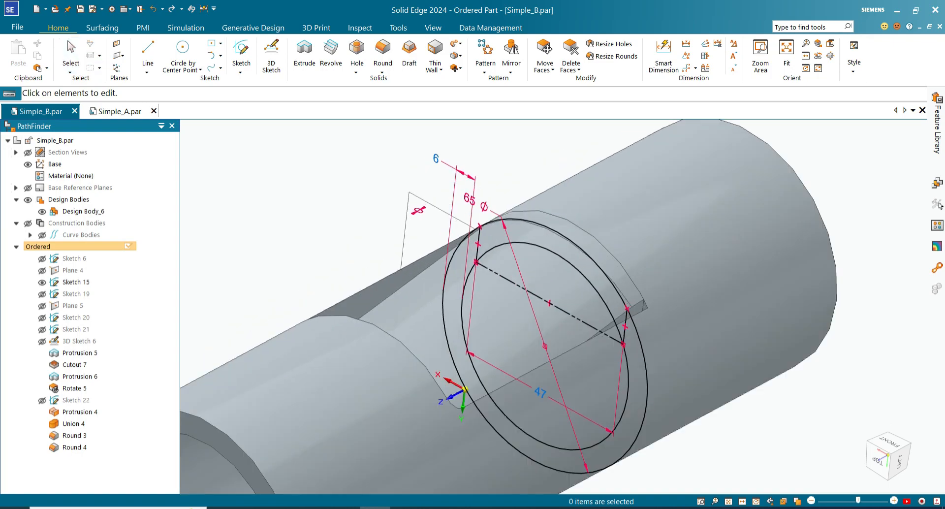
pyautogui.click(469, 199)
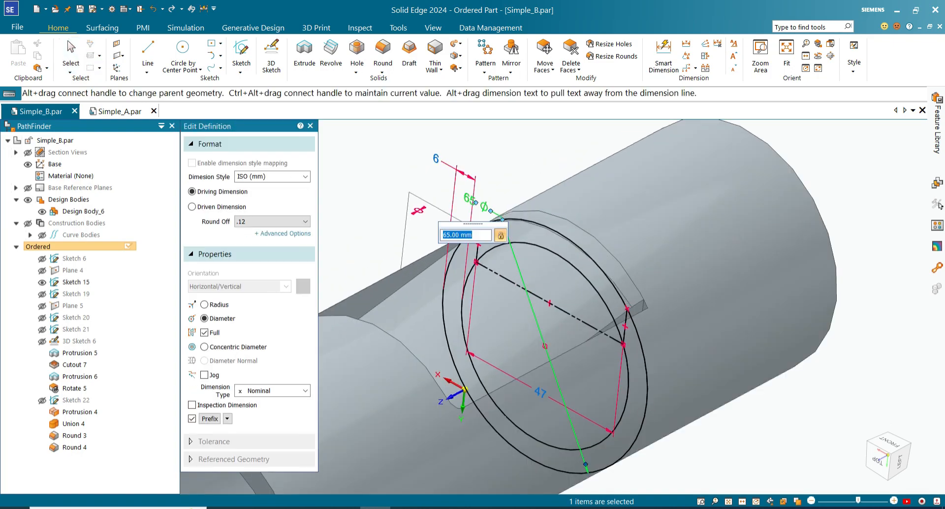
pyautogui.scroll(5, 467, 235)
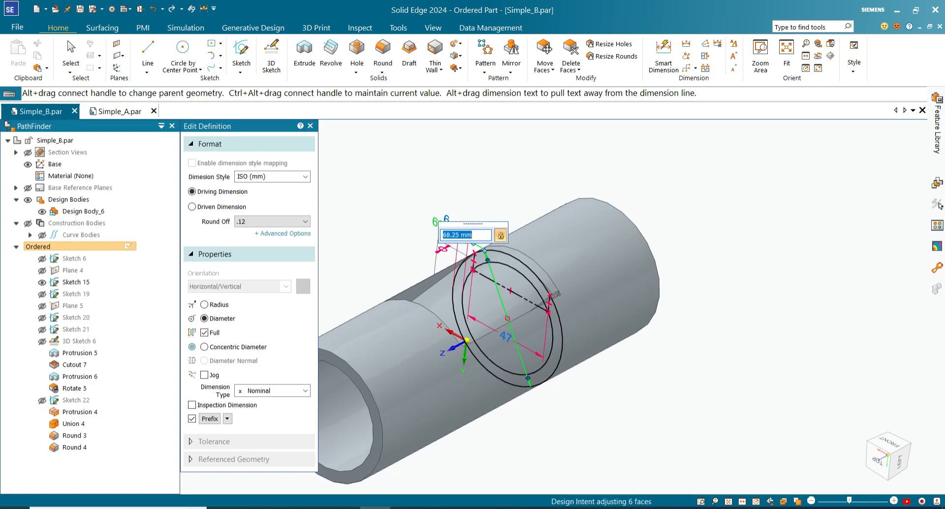
pyautogui.scroll(5, 467, 235)
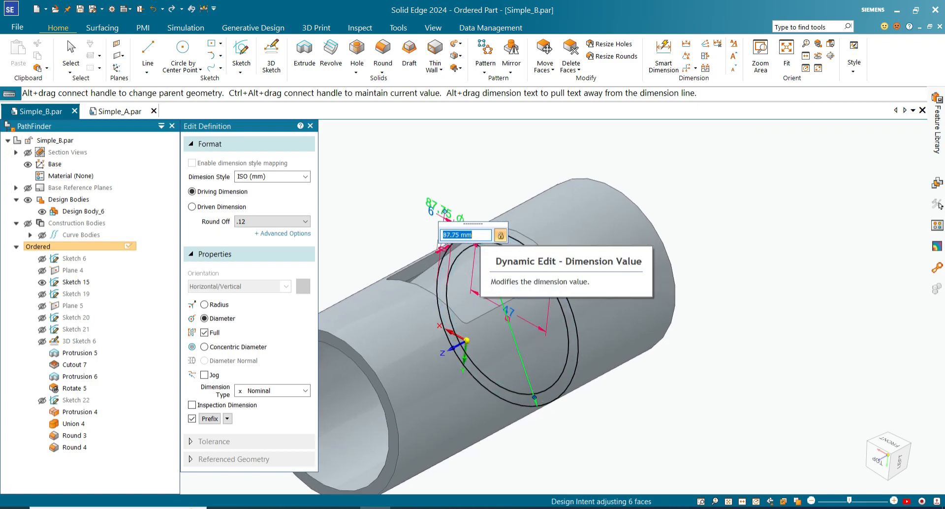
pyautogui.scroll(1, 466, 235)
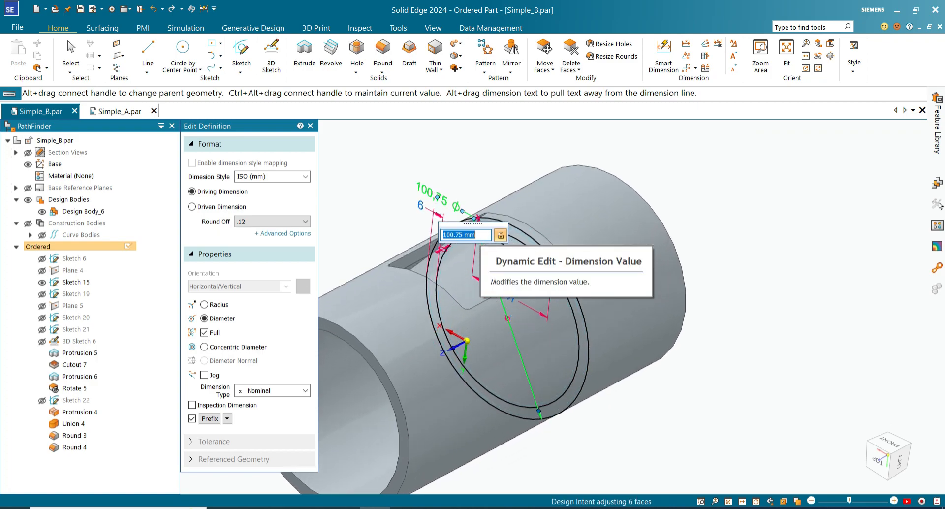
pyautogui.scroll(2, 467, 235)
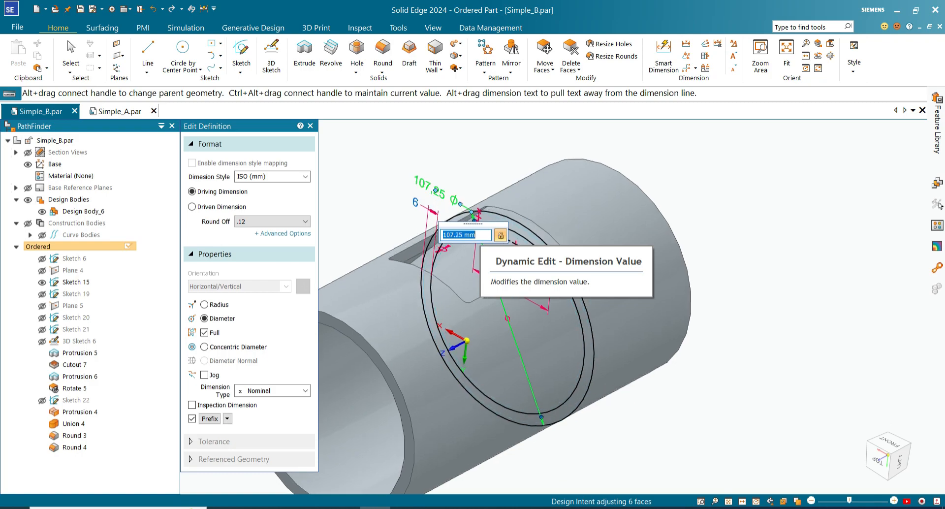
pyautogui.scroll(2, 466, 235)
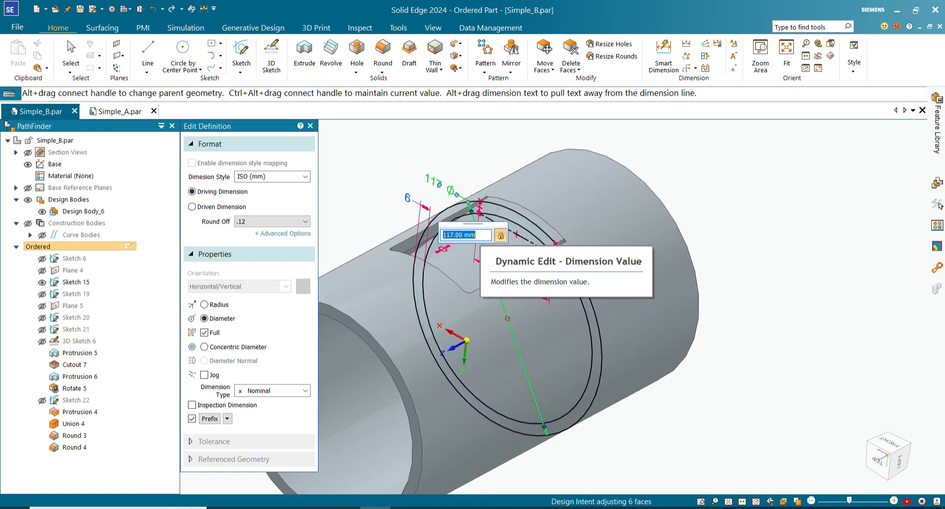
pyautogui.scroll(-4, 467, 235)
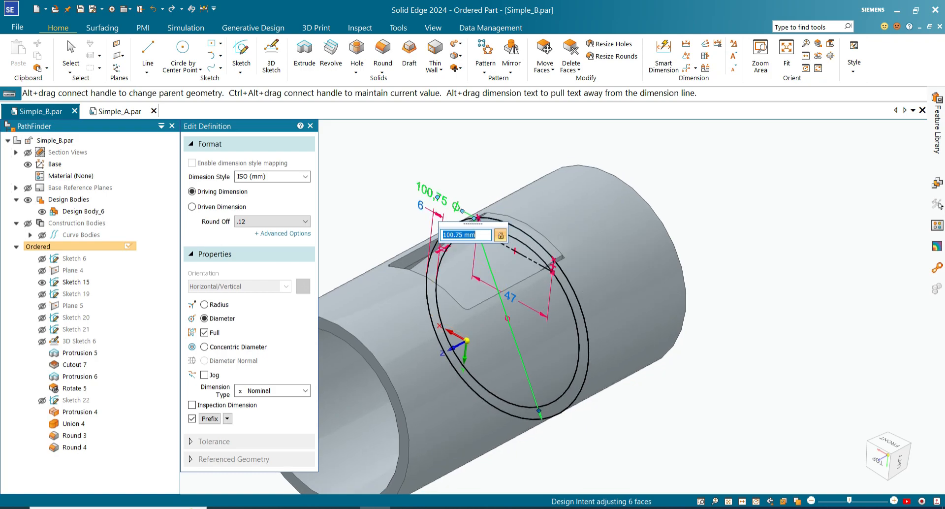
pyautogui.press('Return')
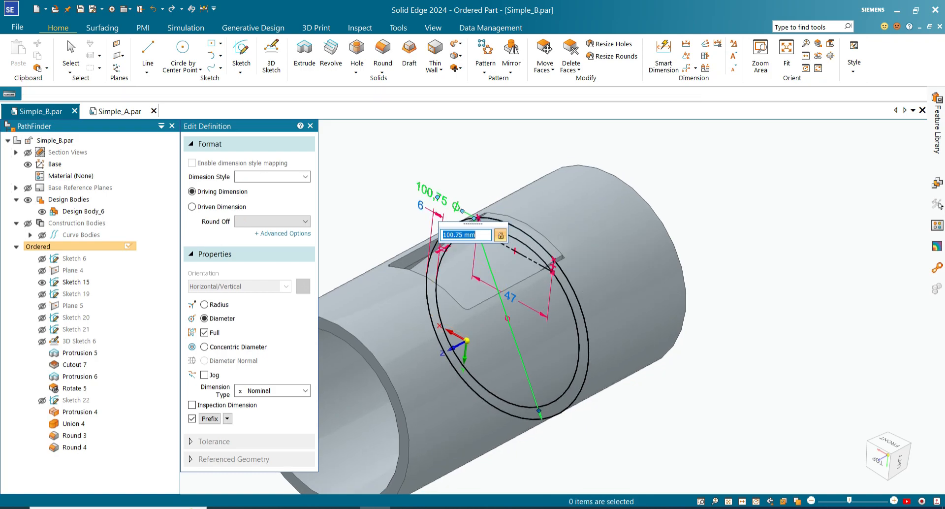
pyautogui.hotkey('ctrl', 't')
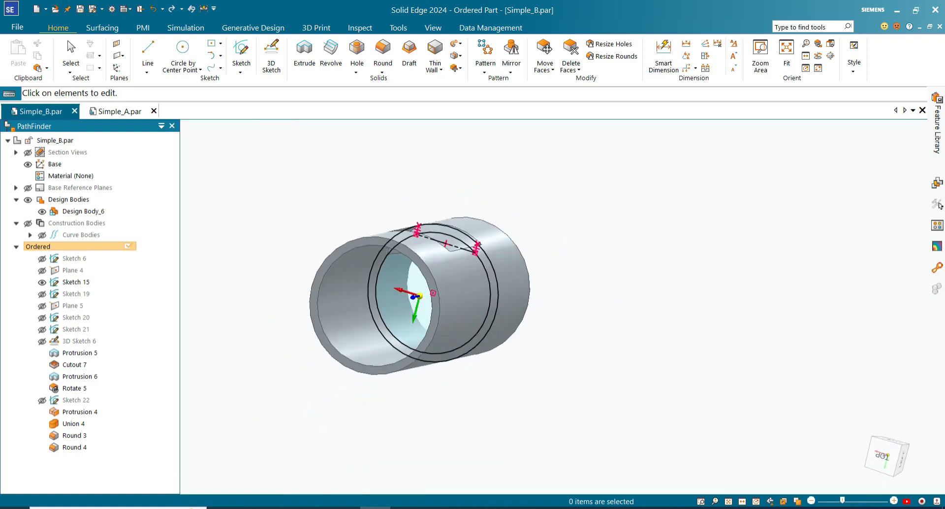
pyautogui.moveTo(452, 276); pyautogui.dragTo(409, 315, button='middle')
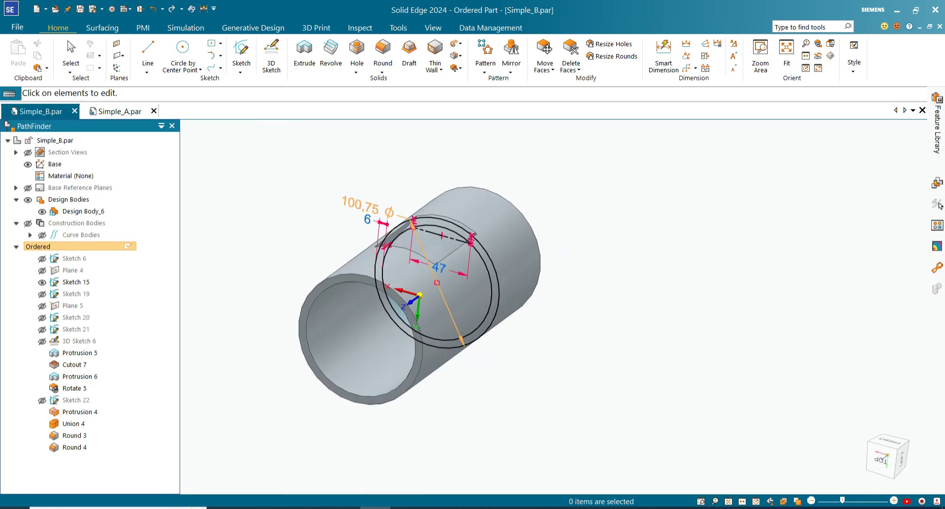
pyautogui.click(363, 205)
pyautogui.press('Escape')
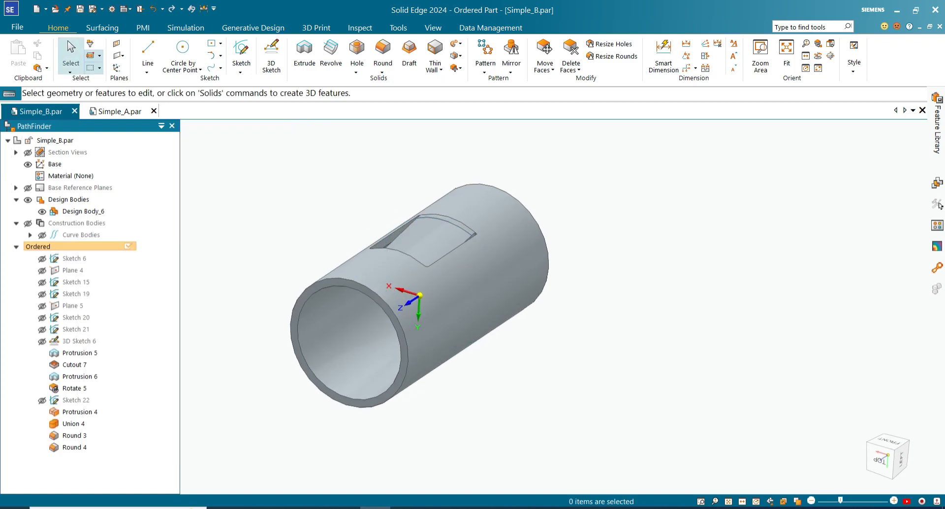
# Roll the ordered model back to 3D Sketch 6
pyautogui.rightClick(76, 353)
pyautogui.click(77, 353)
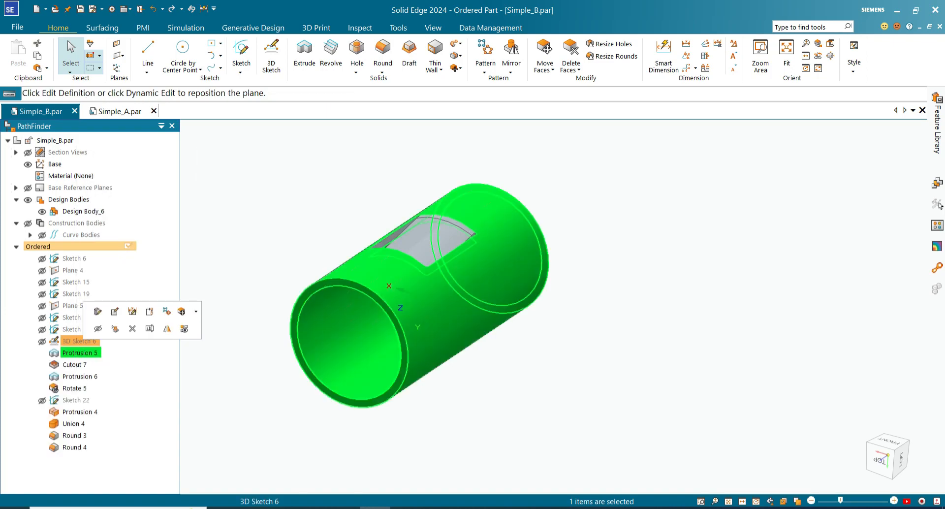
pyautogui.rightClick(69, 341)
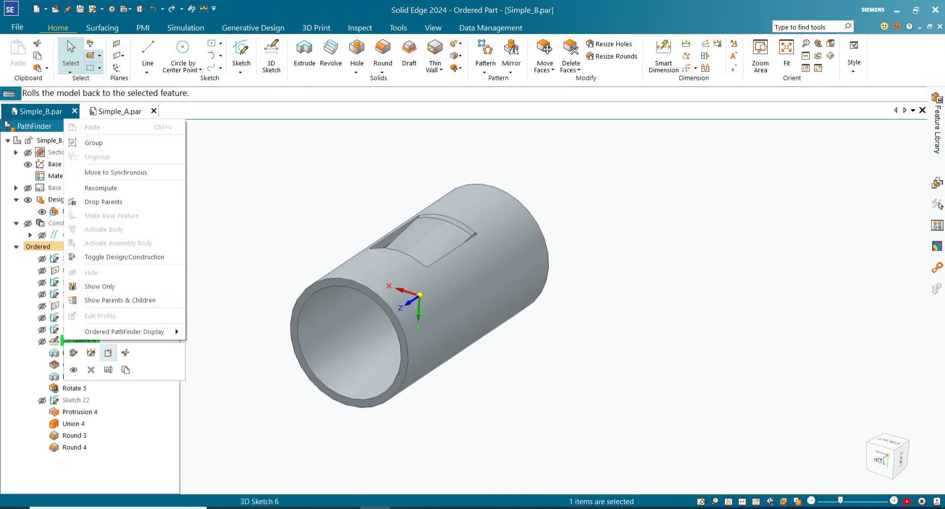
pyautogui.click(108, 353)
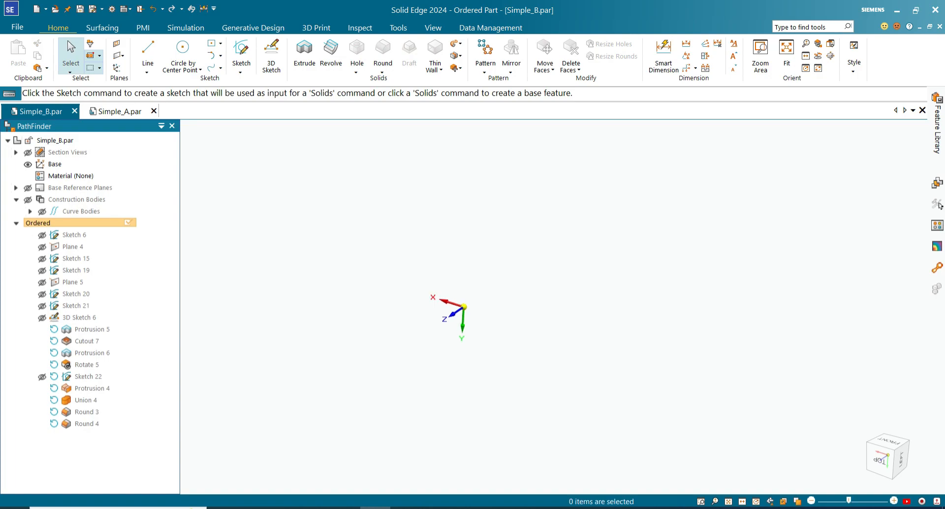
# Show all sketches of the rolled-back part in the model view
pyautogui.rightClick(237, 258)
pyautogui.moveTo(296, 381)
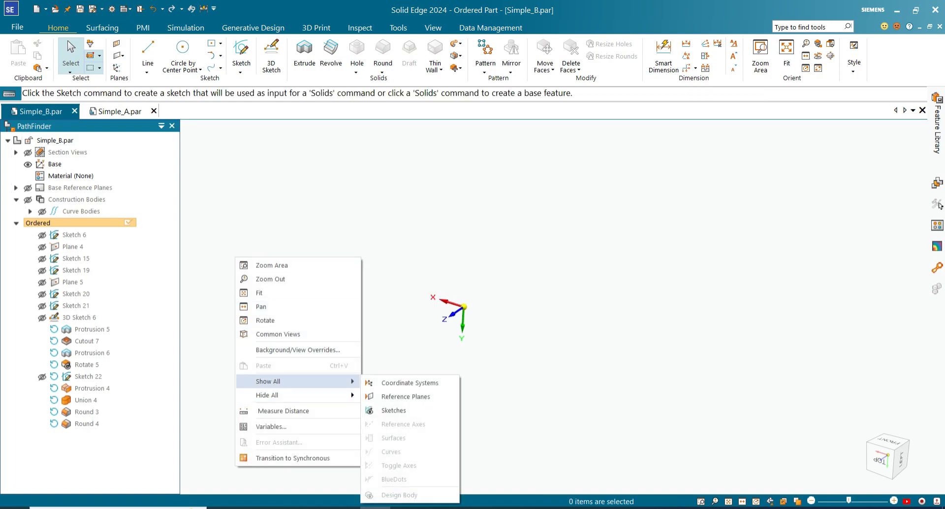
pyautogui.click(401, 410)
# Examine the layout of the visible sketches from several angles, including the rectangle of Sketch 6
pyautogui.scroll(2, 478, 233)
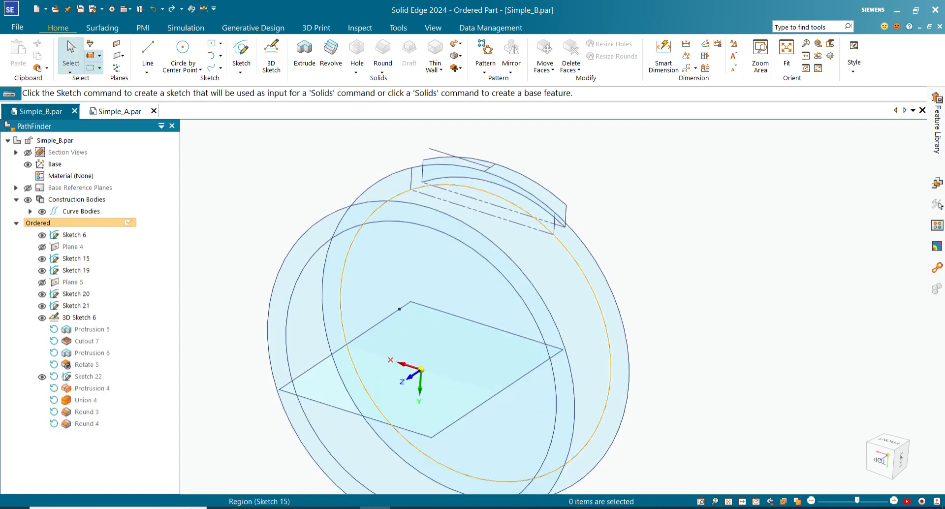
pyautogui.moveTo(478, 232)
pyautogui.mouseDown(button='middle')
pyautogui.moveTo(364, 222)
pyautogui.moveTo(383, 222)
pyautogui.mouseUp(button='middle')
pyautogui.scroll(-2, 363, 222)
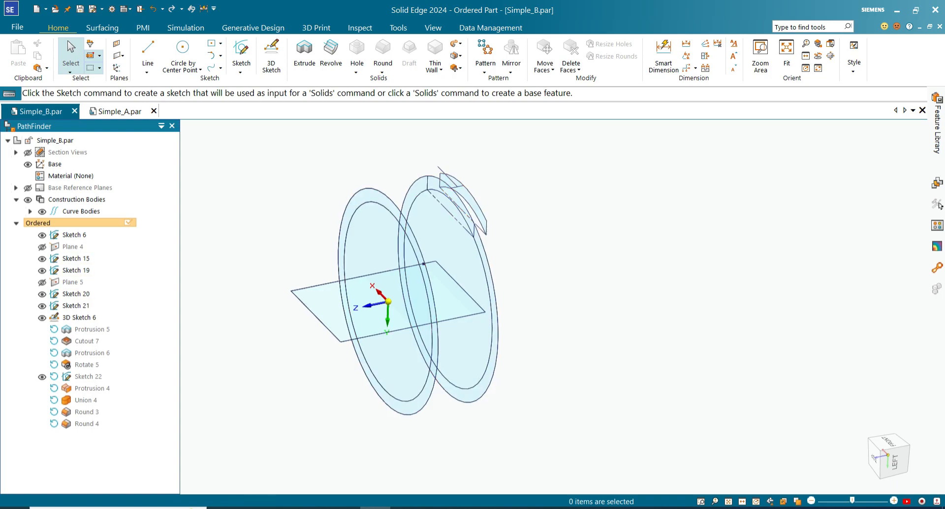
pyautogui.scroll(2, 452, 261)
pyautogui.moveTo(407, 267)
pyautogui.mouseDown(button='middle')
pyautogui.moveTo(354, 257)
pyautogui.moveTo(383, 279)
pyautogui.mouseUp(button='middle')
pyautogui.scroll(-1, 382, 279)
pyautogui.scroll(2, 365, 225)
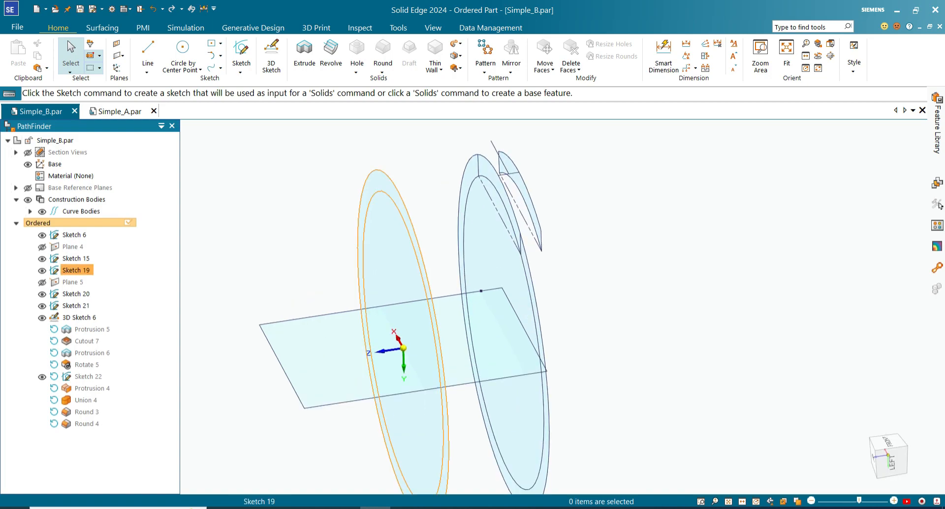
pyautogui.moveTo(359, 210); pyautogui.dragTo(377, 210, button='middle')
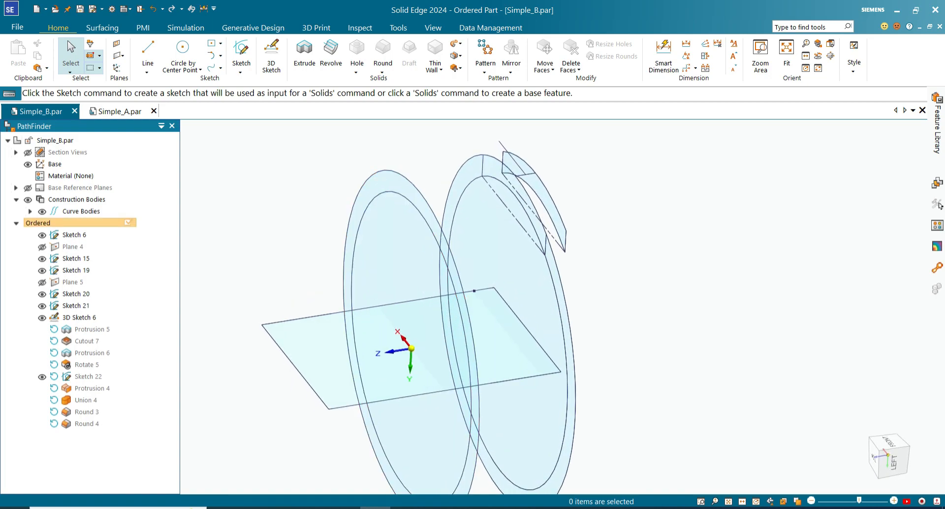
pyautogui.click(75, 234)
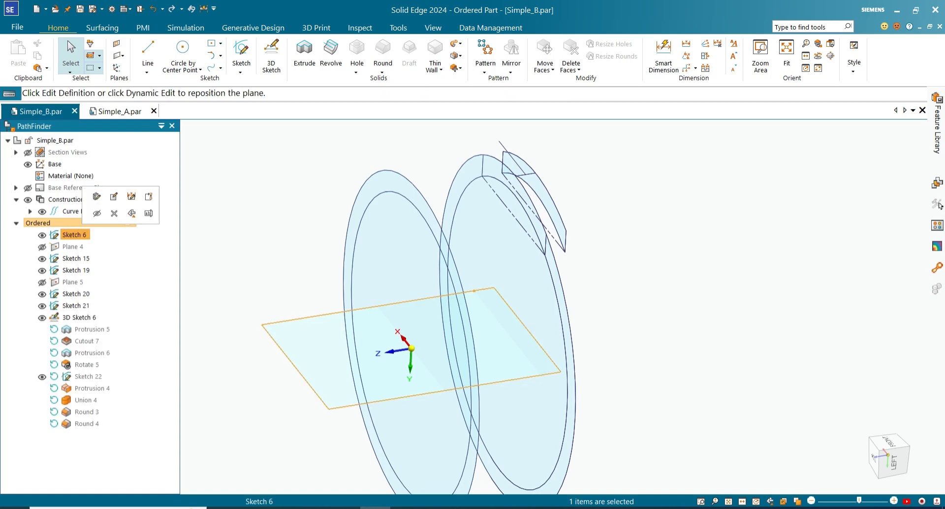
pyautogui.scroll(-1, 341, 246)
pyautogui.click(341, 245)
pyautogui.scroll(-2, 277, 230)
pyautogui.scroll(2, 255, 222)
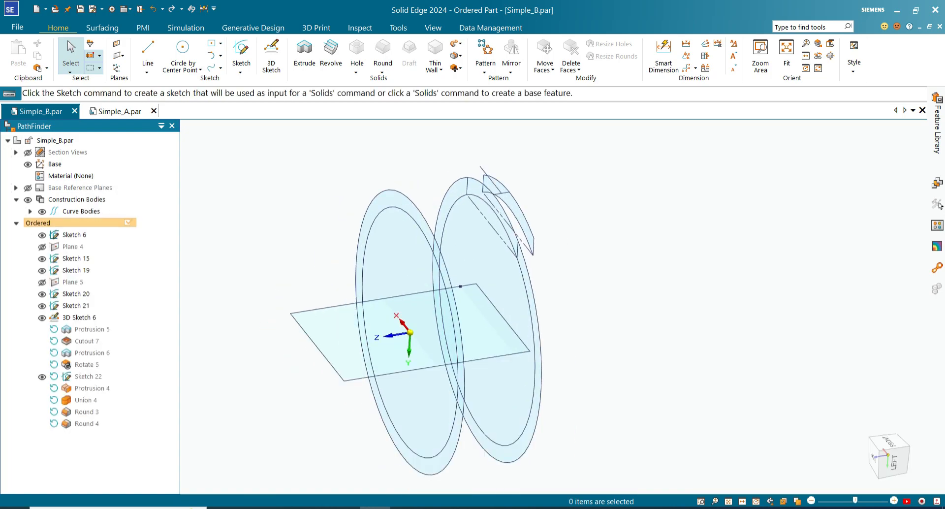
# Review the part's Variable Table, checking the Cut_Width, Cut_Length, Thickness and Cut_Offset variables and the linked formulas, and close it
pyautogui.rightClick(255, 222)
pyautogui.click(291, 392)
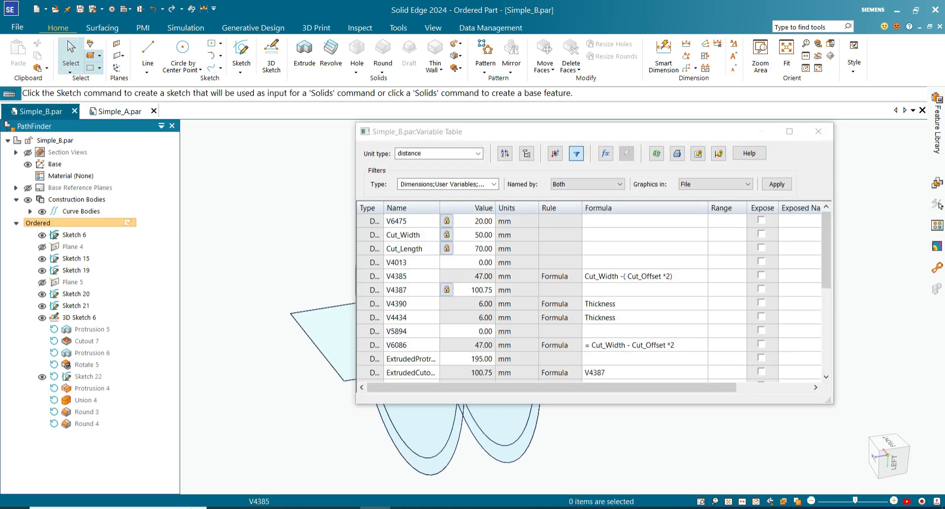
pyautogui.moveTo(826, 246)
pyautogui.mouseDown()
pyautogui.moveTo(827, 330)
pyautogui.moveTo(826, 246)
pyautogui.mouseUp()
pyautogui.scroll(-5, 590, 310)
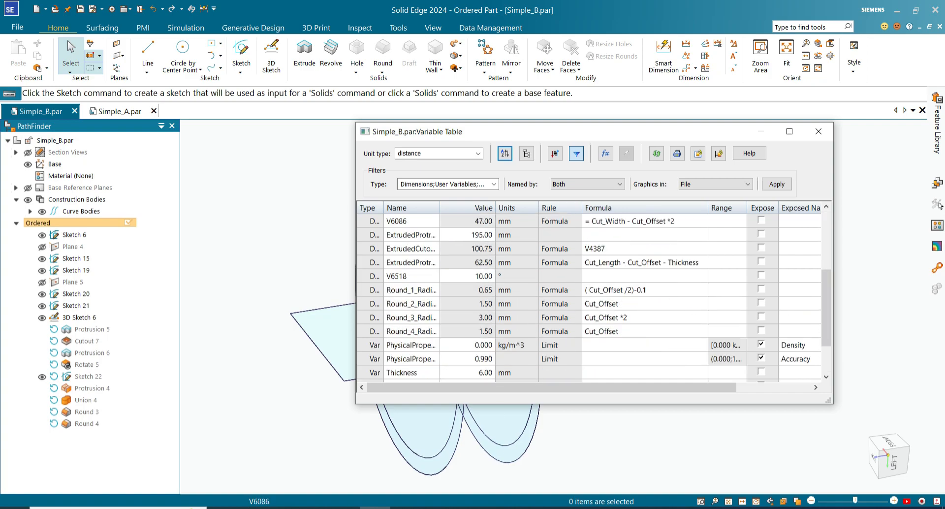
pyautogui.scroll(3, 590, 310)
pyautogui.scroll(-3, 591, 296)
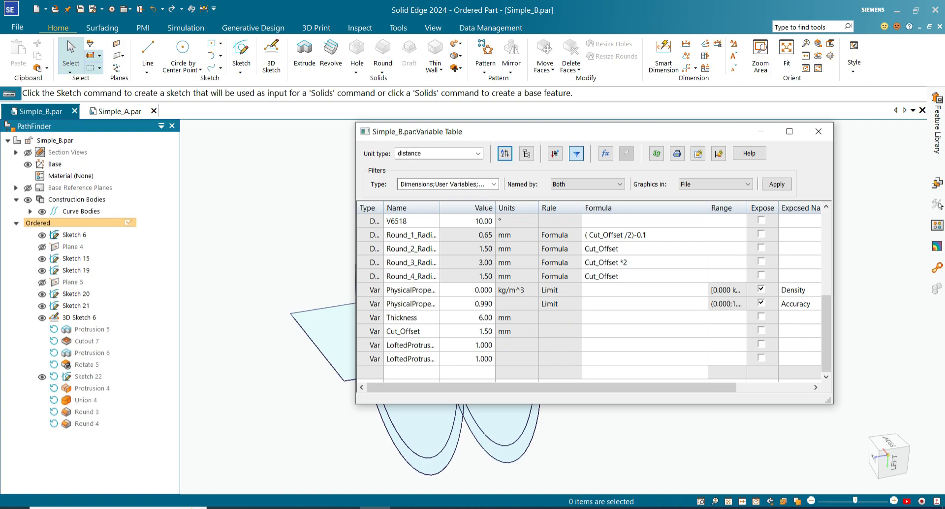
pyautogui.scroll(5, 591, 295)
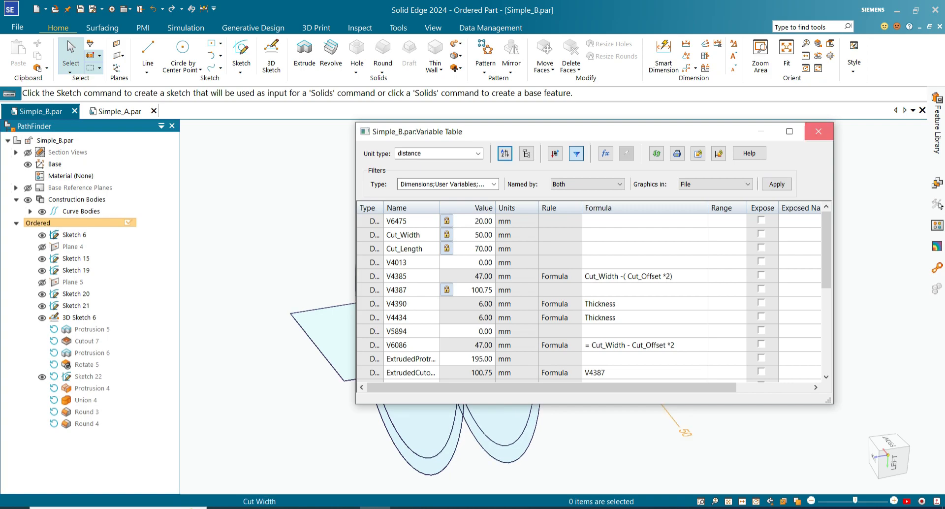
pyautogui.click(818, 131)
pyautogui.scroll(-2, 714, 184)
pyautogui.moveTo(690, 197)
pyautogui.mouseDown(button='middle')
pyautogui.moveTo(546, 273)
pyautogui.moveTo(553, 236)
pyautogui.moveTo(531, 181)
pyautogui.moveTo(540, 241)
pyautogui.mouseUp(button='middle')
pyautogui.scroll(2, 546, 273)
pyautogui.scroll(3, 532, 181)
pyautogui.scroll(-3, 537, 201)
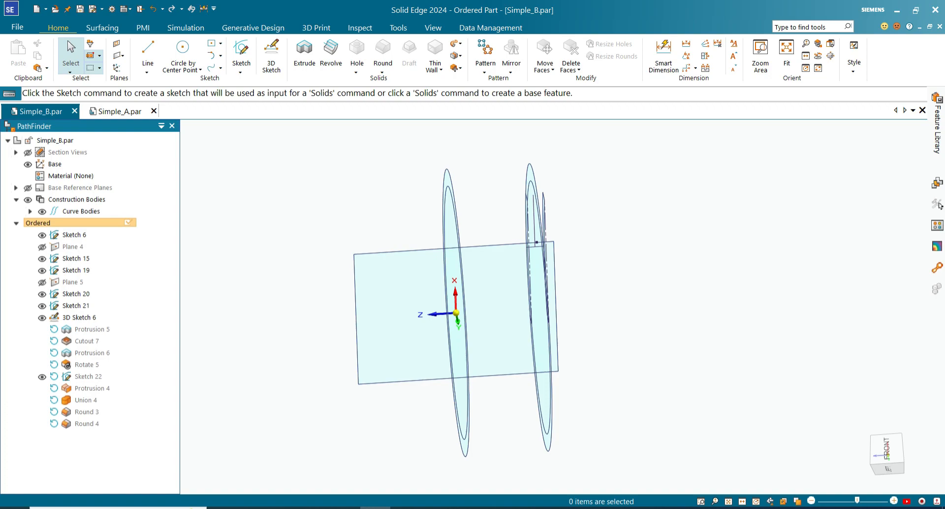
# Roll the ordered model forward one feature at a time through Protrusion 5, Cutout 7 and Protrusion 6
pyautogui.rightClick(94, 331)
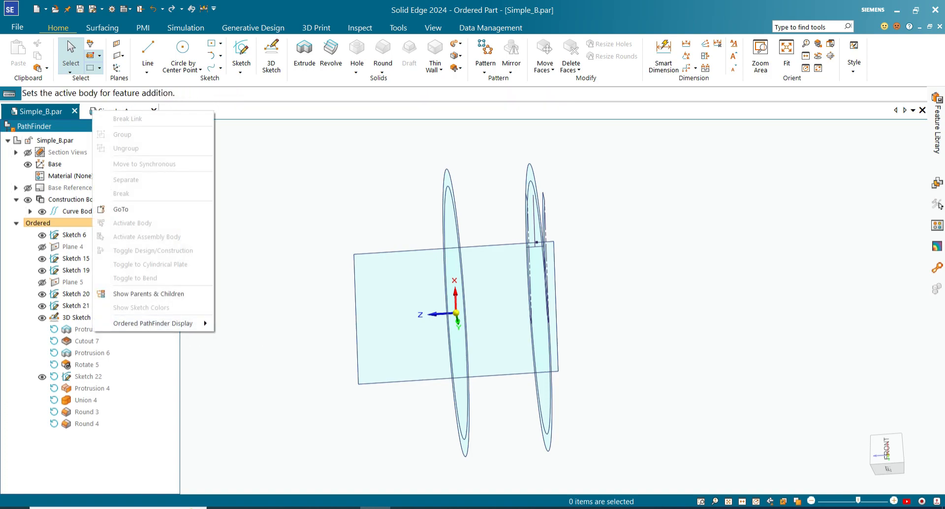
pyautogui.click(121, 210)
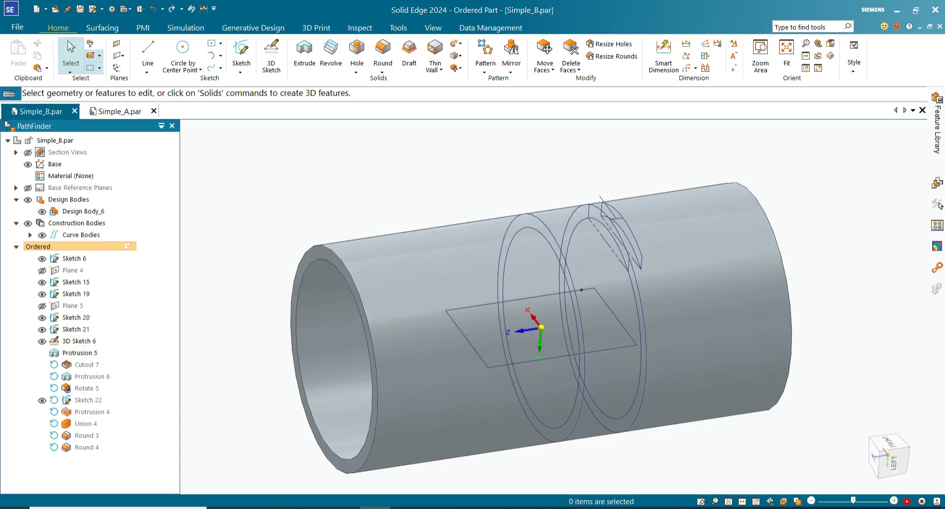
pyautogui.rightClick(84, 365)
pyautogui.click(122, 243)
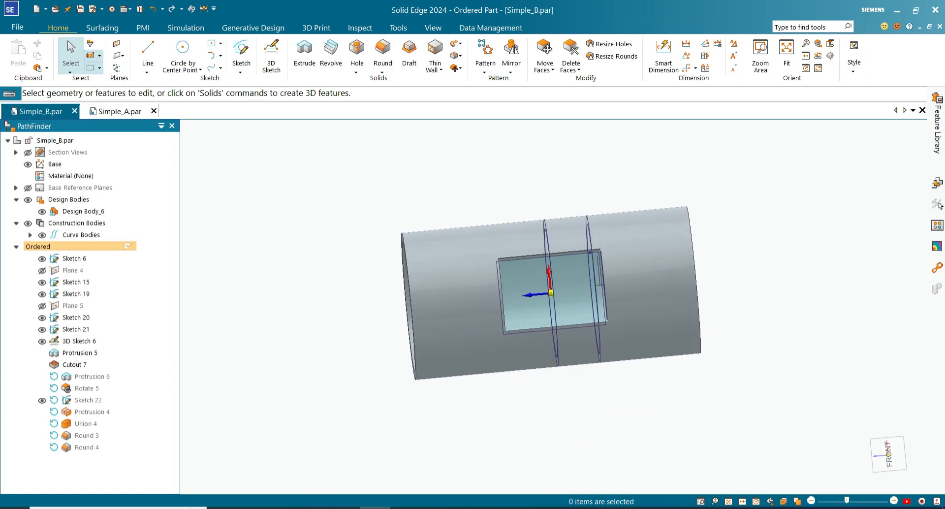
pyautogui.rightClick(89, 377)
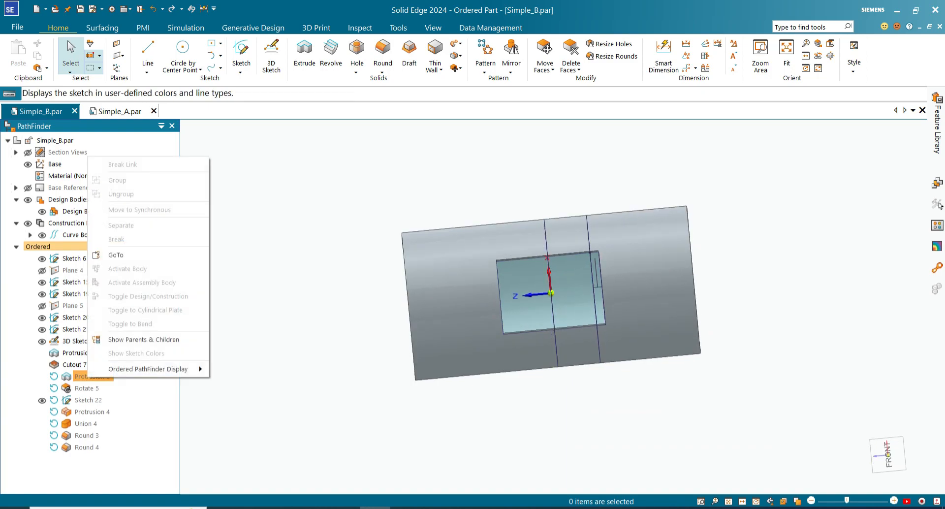
pyautogui.click(118, 255)
# Inspect the Protrusion 6 panel inside the window cutout, including the Sketch 21 line across the gap at its end
pyautogui.scroll(3, 579, 282)
pyautogui.moveTo(550, 276); pyautogui.dragTo(534, 229, button='middle')
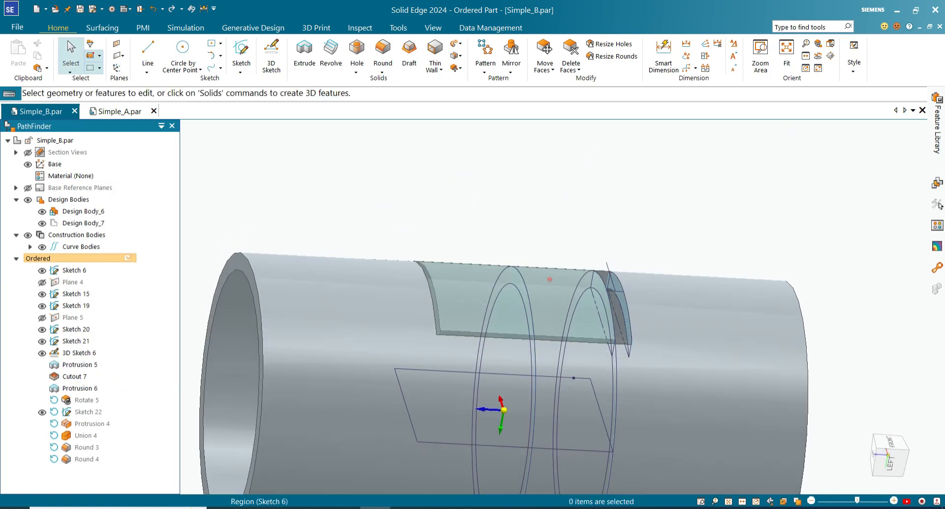
pyautogui.scroll(3, 534, 287)
pyautogui.moveTo(552, 286)
pyautogui.mouseDown(button='middle')
pyautogui.moveTo(566, 289)
pyautogui.moveTo(551, 291)
pyautogui.moveTo(542, 275)
pyautogui.moveTo(561, 290)
pyautogui.mouseUp(button='middle')
pyautogui.scroll(-3, 482, 212)
pyautogui.scroll(-1, 482, 212)
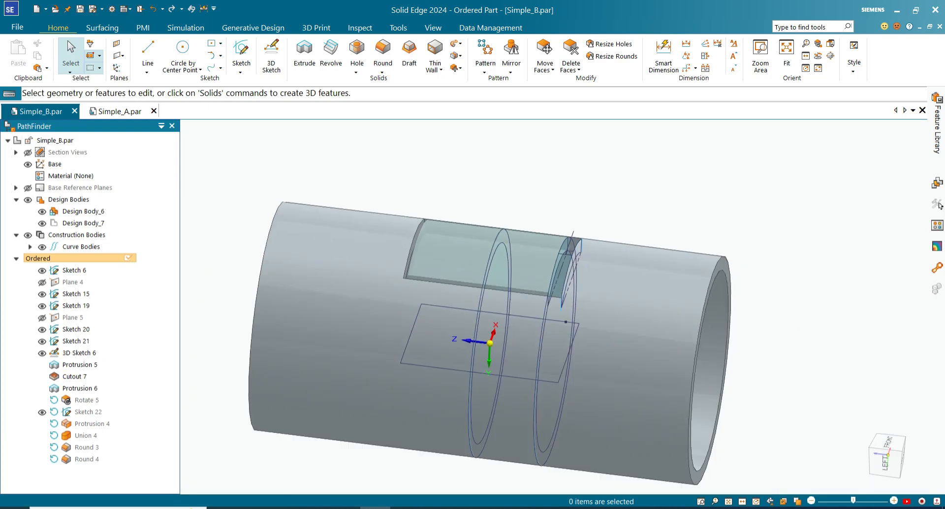
pyautogui.scroll(1, 522, 233)
pyautogui.moveTo(523, 234); pyautogui.dragTo(520, 300, button='middle')
pyautogui.scroll(3, 580, 340)
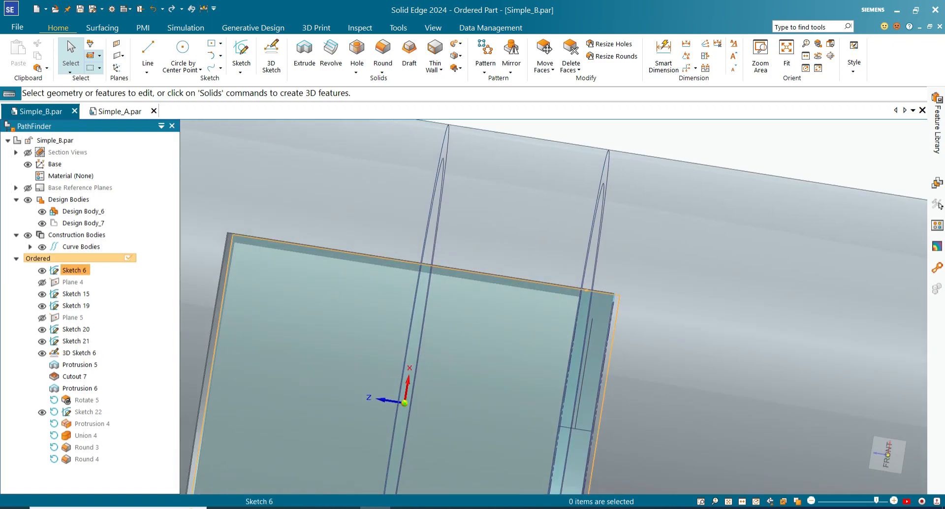
pyautogui.scroll(-3, 231, 246)
pyautogui.scroll(3, 217, 375)
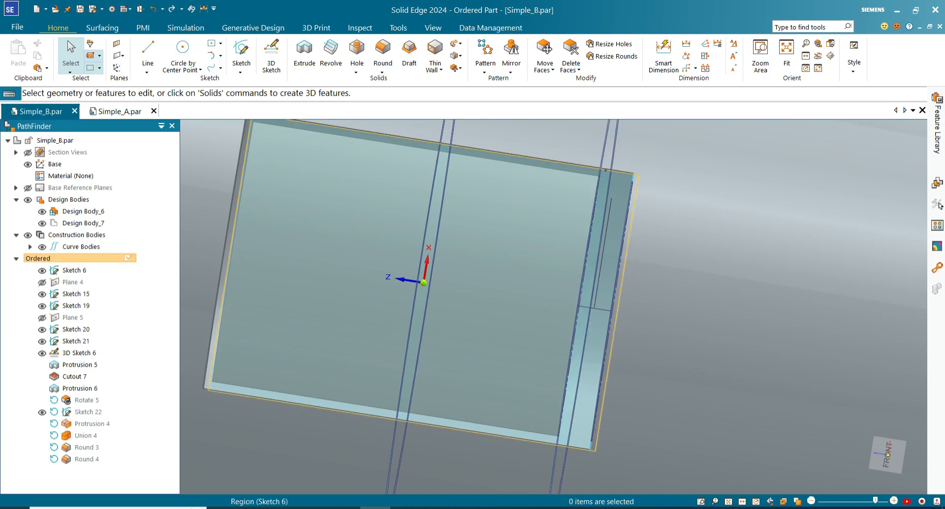
pyautogui.scroll(1, 608, 369)
pyautogui.moveTo(608, 368); pyautogui.dragTo(653, 170, button='middle')
pyautogui.scroll(-3, 653, 165)
pyautogui.scroll(3, 651, 143)
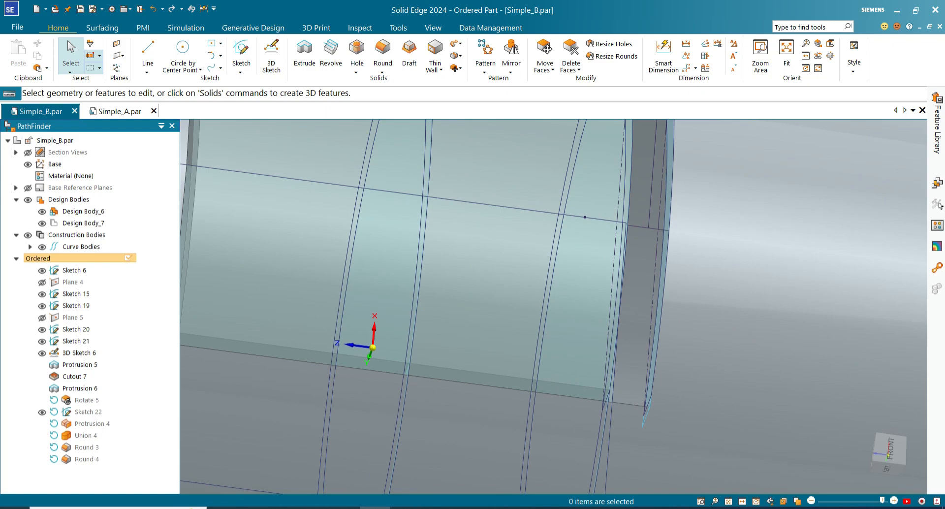
pyautogui.scroll(-5, 655, 147)
pyautogui.scroll(7, 658, 160)
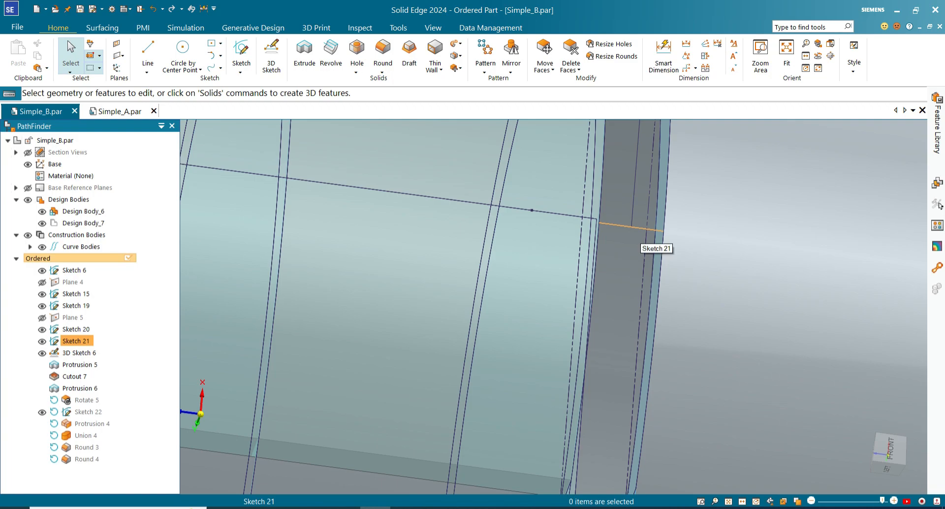
pyautogui.scroll(-10, 638, 236)
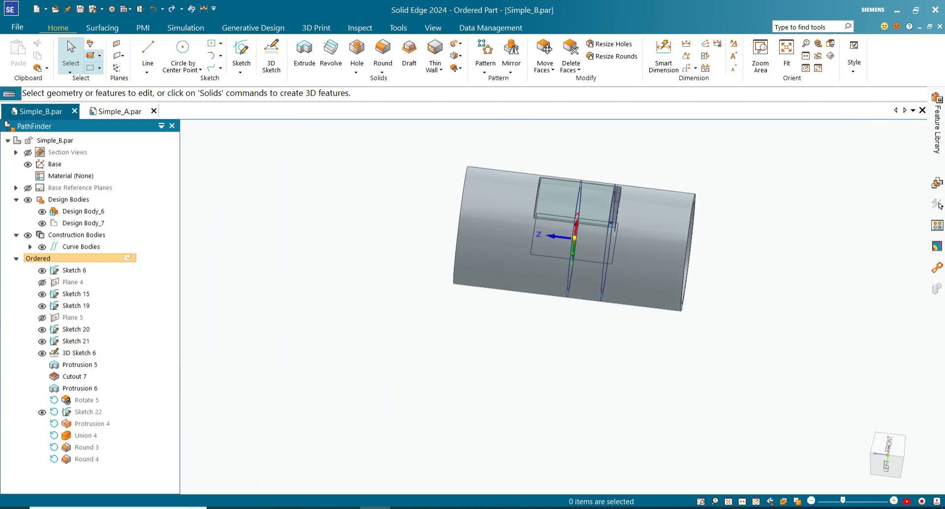
# Examine the gap between the panel and the cutout edge from several angles, highlighting Sketch 20 and Protrusion 5
pyautogui.scroll(8, 610, 191)
pyautogui.moveTo(645, 211)
pyautogui.mouseDown(button='middle')
pyautogui.moveTo(621, 170)
pyautogui.moveTo(616, 174)
pyautogui.mouseUp(button='middle')
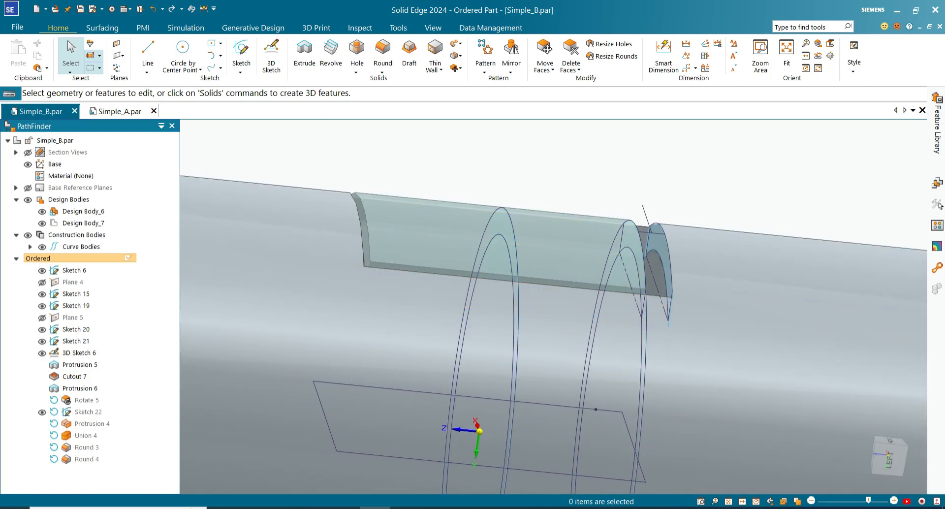
pyautogui.moveTo(644, 222); pyautogui.dragTo(616, 222, button='middle')
pyautogui.scroll(1, 649, 224)
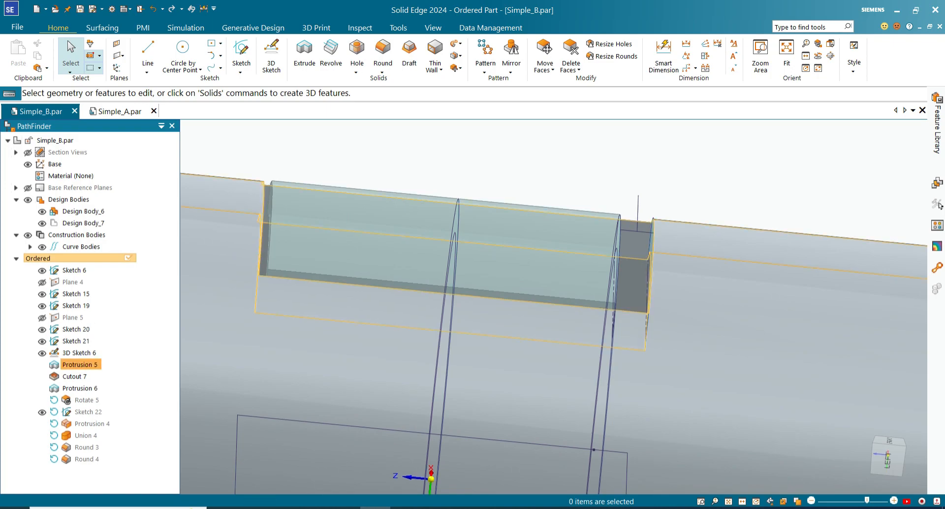
pyautogui.moveTo(651, 225); pyautogui.dragTo(654, 265, button='middle')
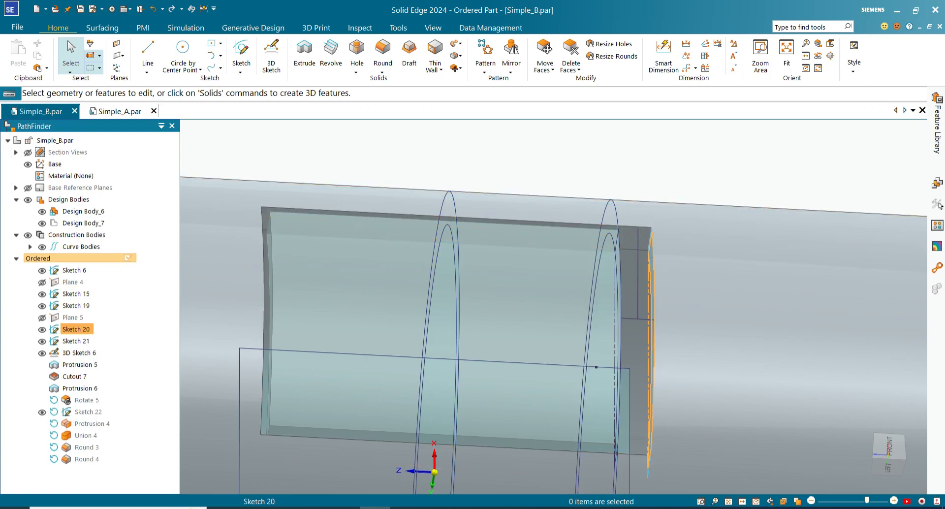
pyautogui.click(651, 252)
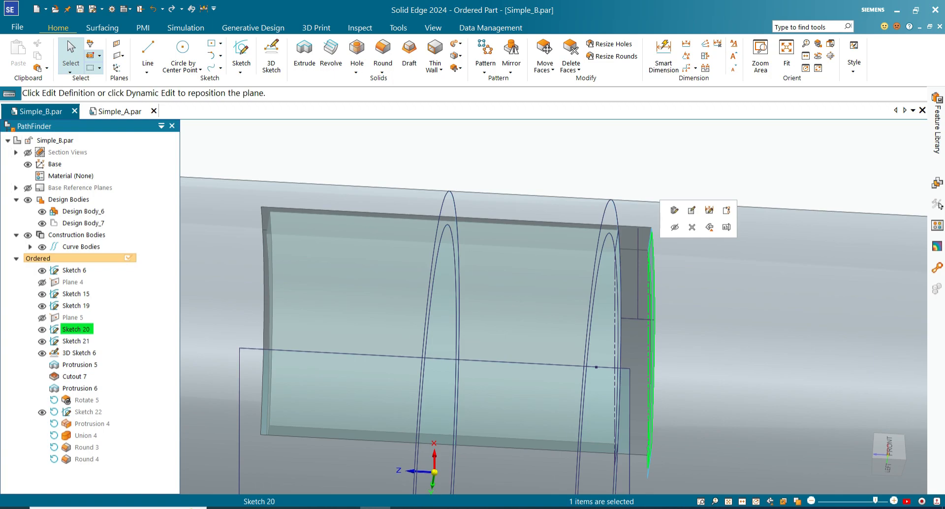
pyautogui.press('Escape')
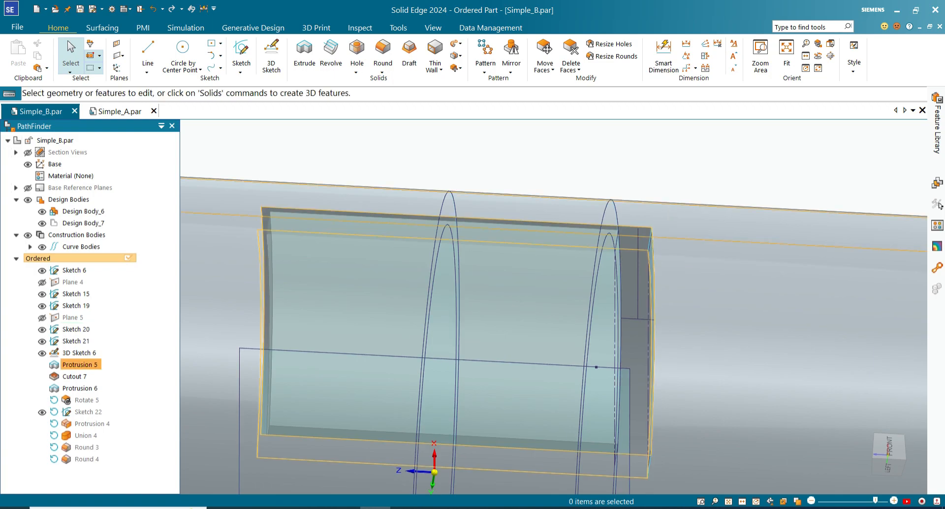
pyautogui.click(80, 365)
pyautogui.scroll(-2, 440, 230)
pyautogui.press('Escape')
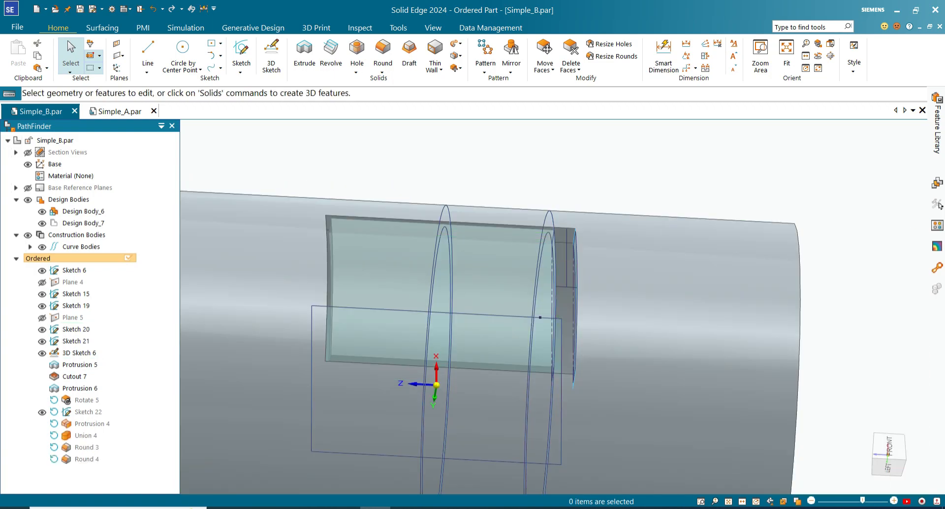
pyautogui.moveTo(522, 320); pyautogui.dragTo(524, 269, button='middle')
pyautogui.scroll(2, 570, 263)
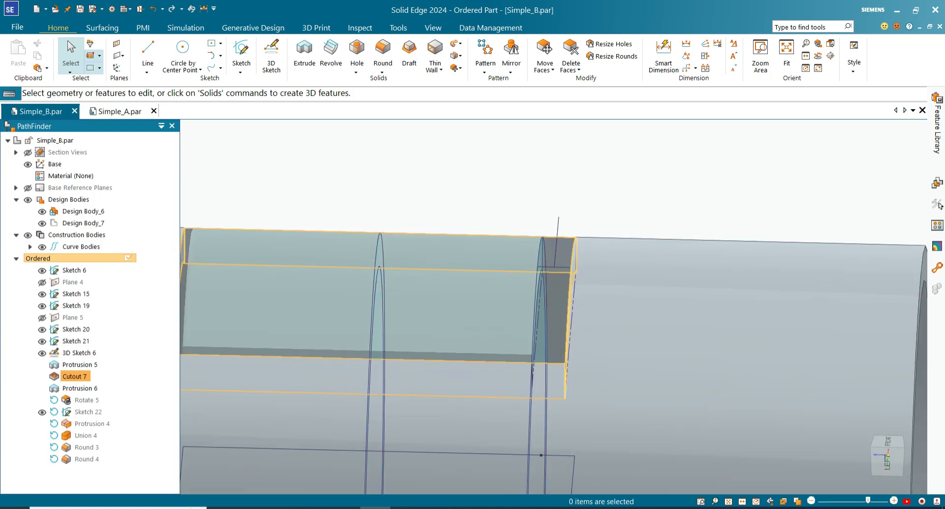
pyautogui.moveTo(556, 306)
pyautogui.mouseDown(button='middle')
pyautogui.moveTo(598, 301)
pyautogui.moveTo(566, 300)
pyautogui.mouseUp(button='middle')
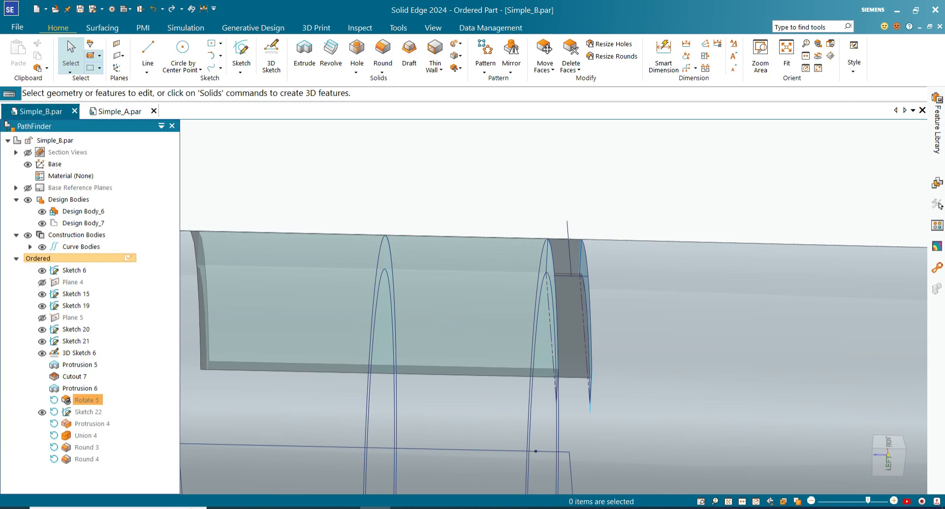
# Roll the ordered model forward to the Rotate 5 feature
pyautogui.rightClick(81, 400)
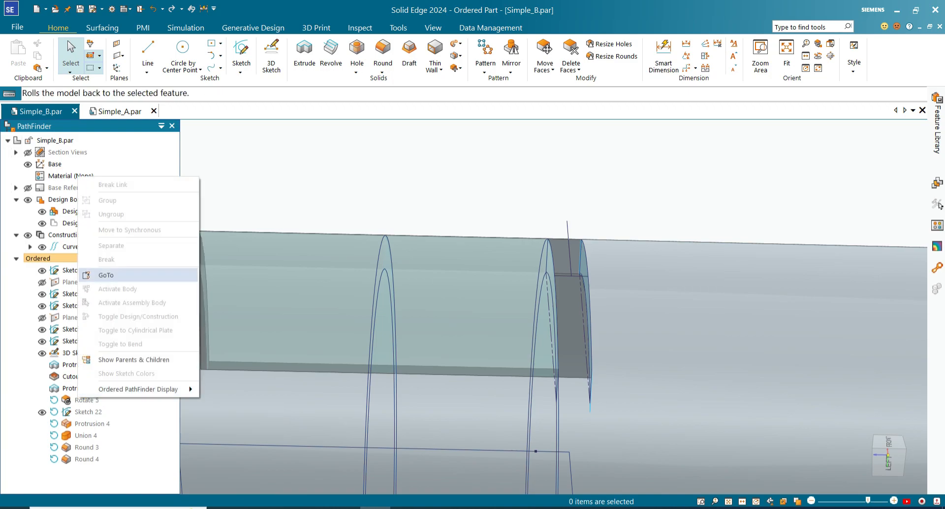
pyautogui.click(106, 275)
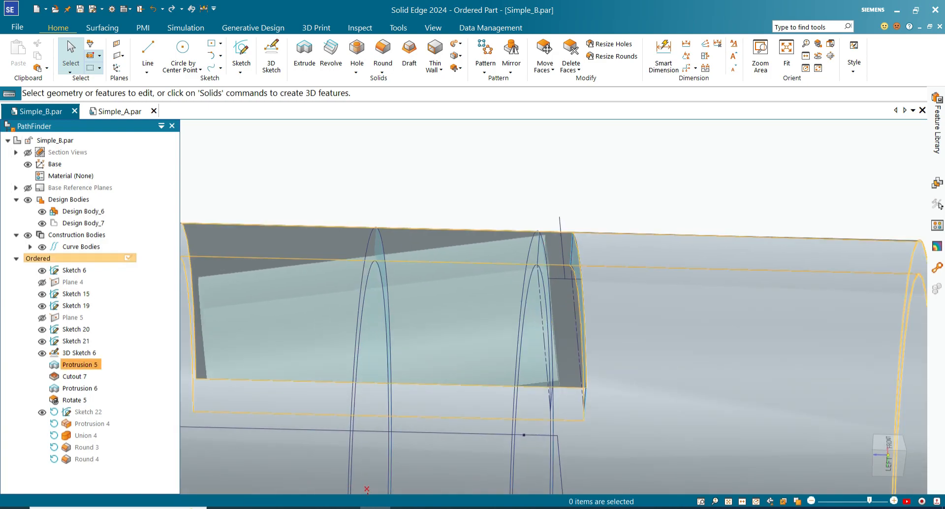
# Review the Rotate 5 definition, checking where the rotation axis sits in its axis selection step, and leave it without changes
pyautogui.rightClick(74, 400)
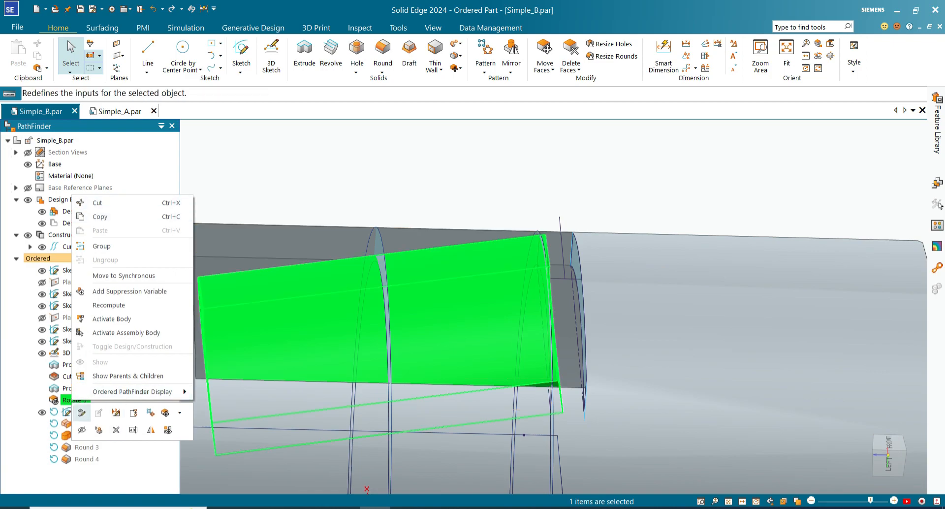
pyautogui.click(81, 412)
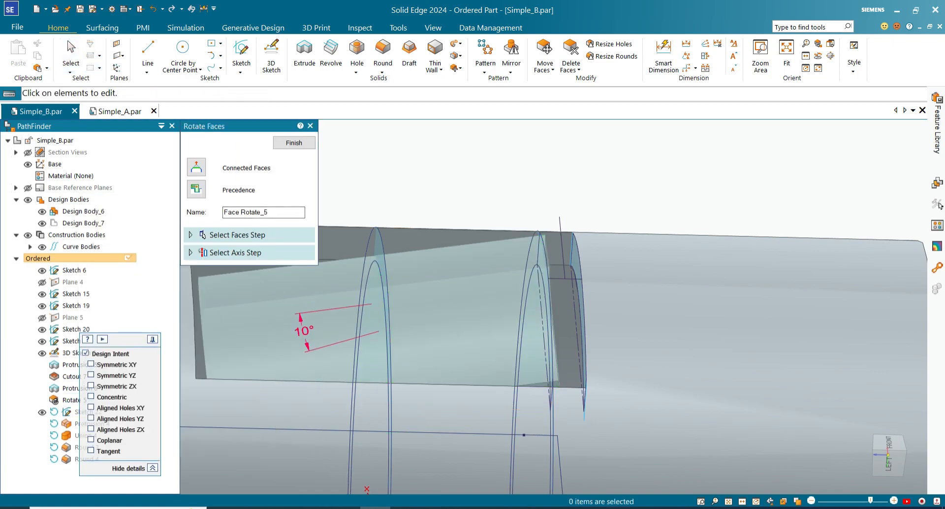
pyautogui.click(226, 253)
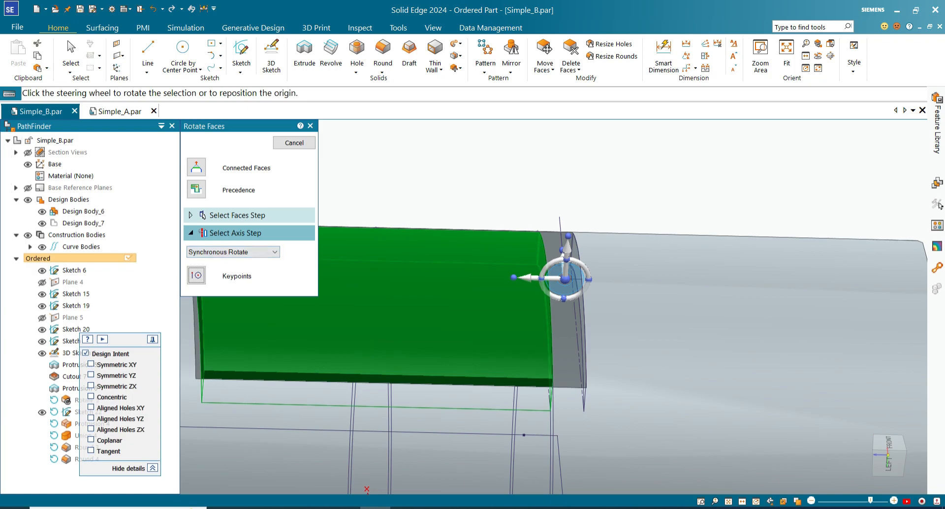
pyautogui.scroll(6, 546, 270)
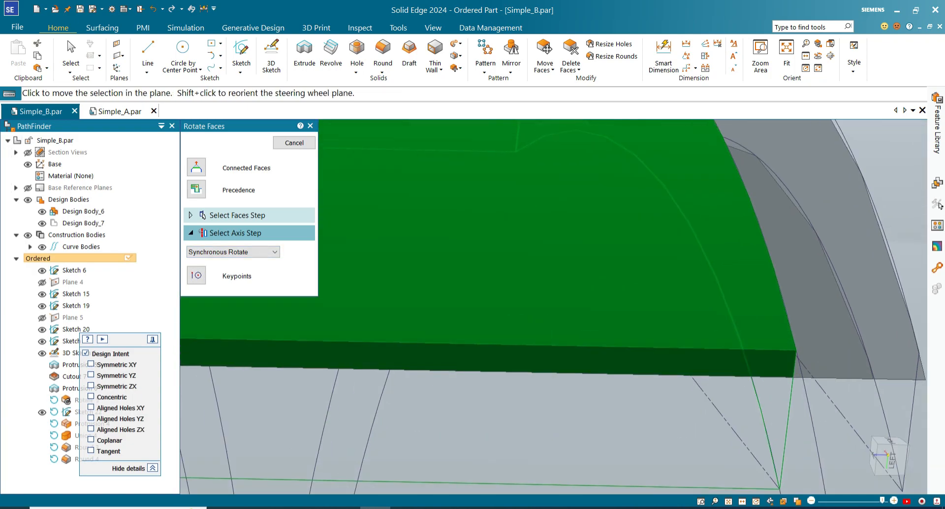
pyautogui.scroll(-5, 642, 223)
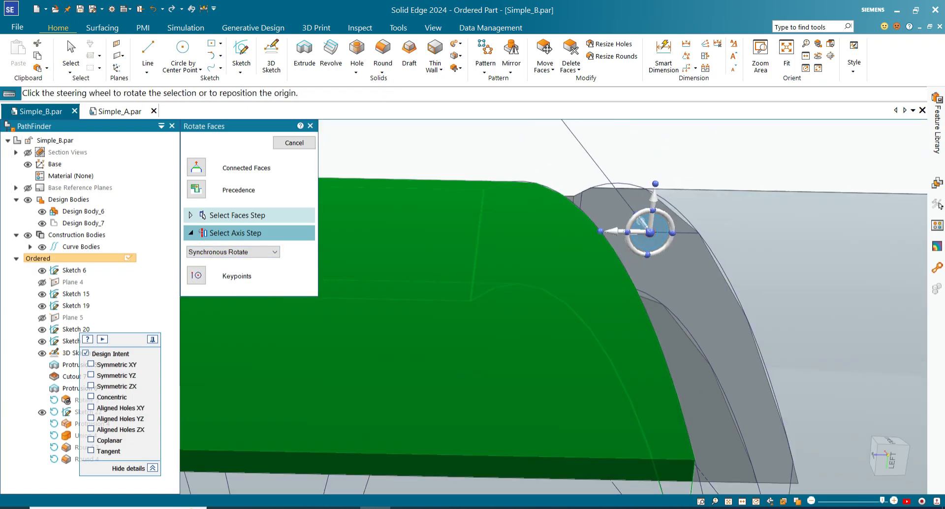
pyautogui.moveTo(659, 241); pyautogui.dragTo(642, 224, button='middle')
pyautogui.scroll(-3, 564, 214)
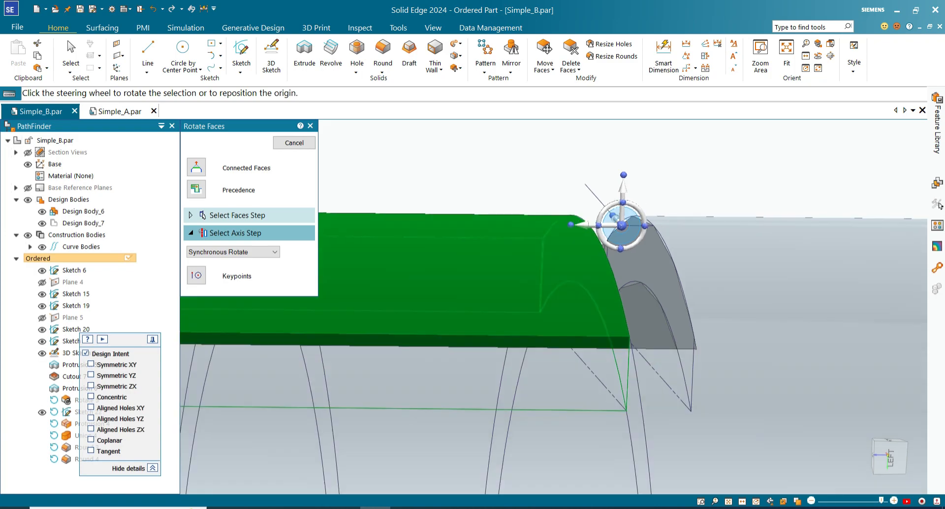
pyautogui.moveTo(564, 214); pyautogui.dragTo(561, 171, button='middle')
pyautogui.click(294, 143)
# Examine the rotated panel's end against the cutout edge and the surrounding sketches from several angles
pyautogui.scroll(3, 580, 235)
pyautogui.scroll(-3, 579, 205)
pyautogui.scroll(4, 573, 176)
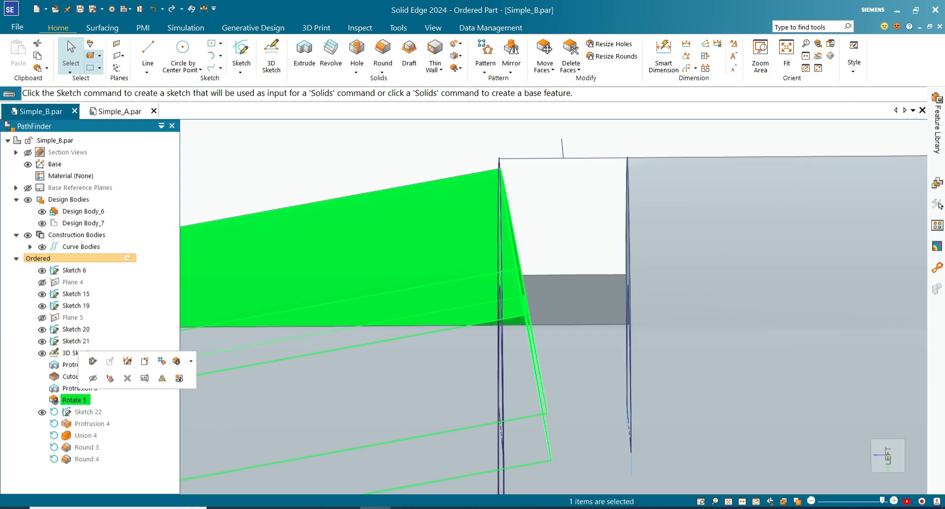
pyautogui.moveTo(508, 224); pyautogui.dragTo(571, 230, button='middle')
pyautogui.press('Escape')
pyautogui.scroll(-7, 473, 172)
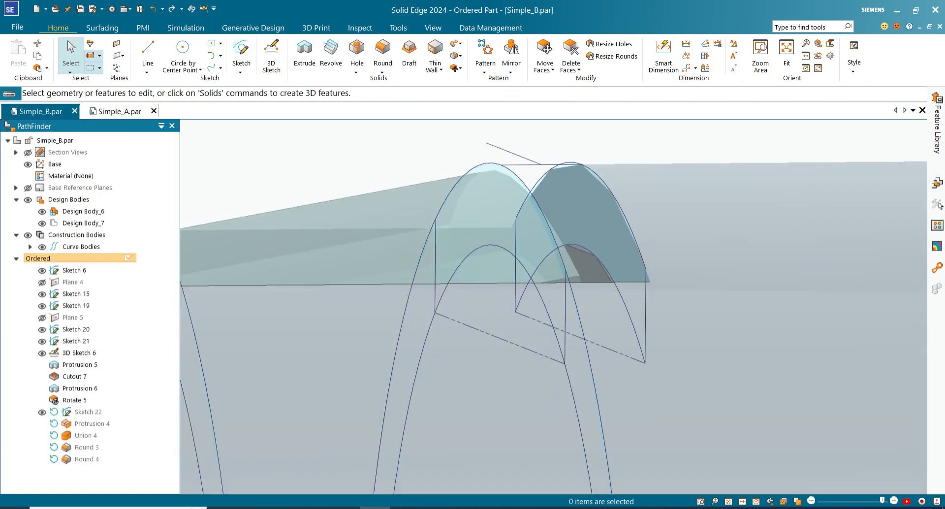
pyautogui.moveTo(474, 171); pyautogui.dragTo(463, 212, button='middle')
pyautogui.scroll(4, 468, 177)
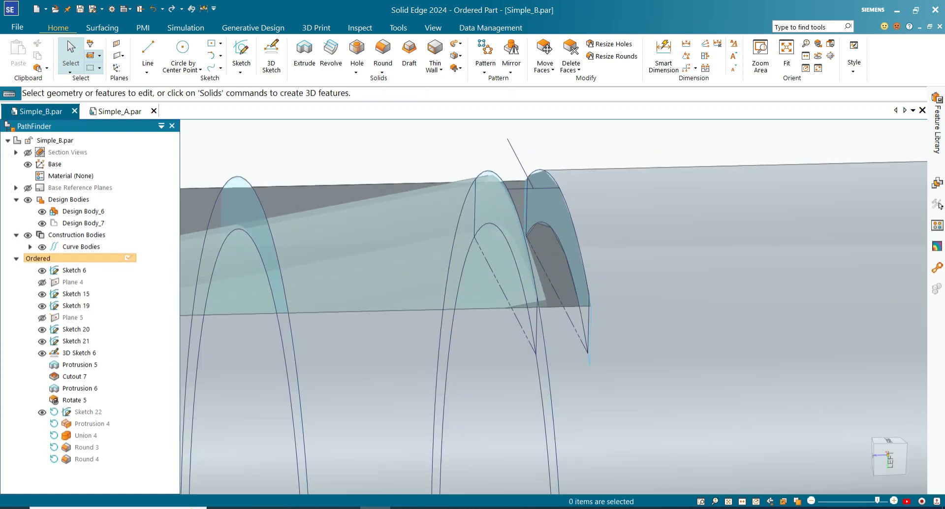
pyautogui.moveTo(467, 177); pyautogui.dragTo(459, 202, button='middle')
pyautogui.scroll(-4, 459, 201)
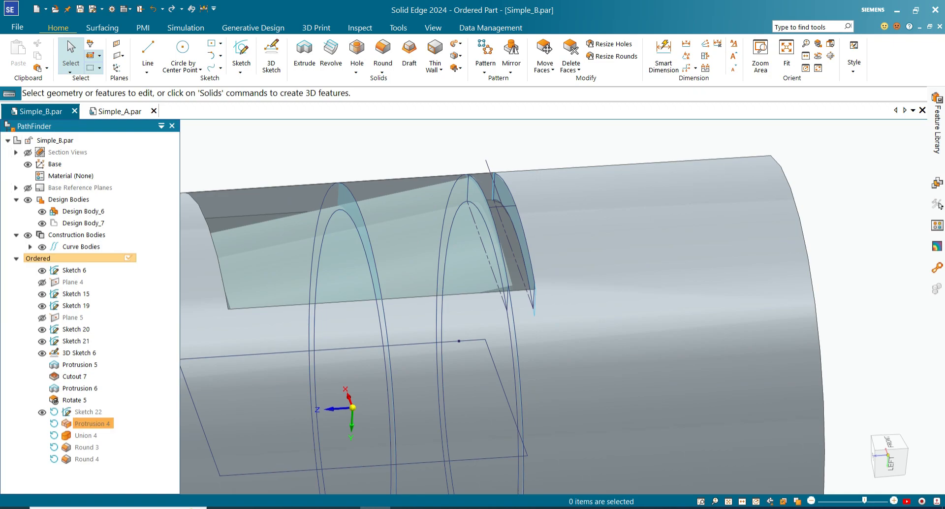
# Roll the ordered model forward to Sketch 22
pyautogui.rightClick(89, 411)
pyautogui.press('Escape')
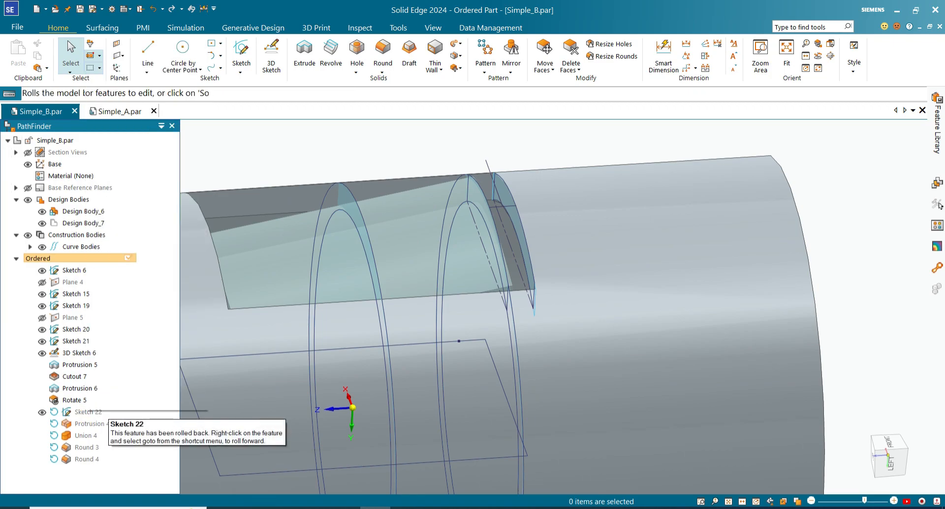
# Highlight Sketch 22 and examine its profile on the end face of the rotated panel
pyautogui.scroll(-4, 455, 182)
pyautogui.moveTo(465, 183)
pyautogui.mouseDown(button='middle')
pyautogui.moveTo(441, 198)
pyautogui.moveTo(457, 192)
pyautogui.mouseUp(button='middle')
pyautogui.scroll(5, 442, 198)
pyautogui.scroll(4, 440, 195)
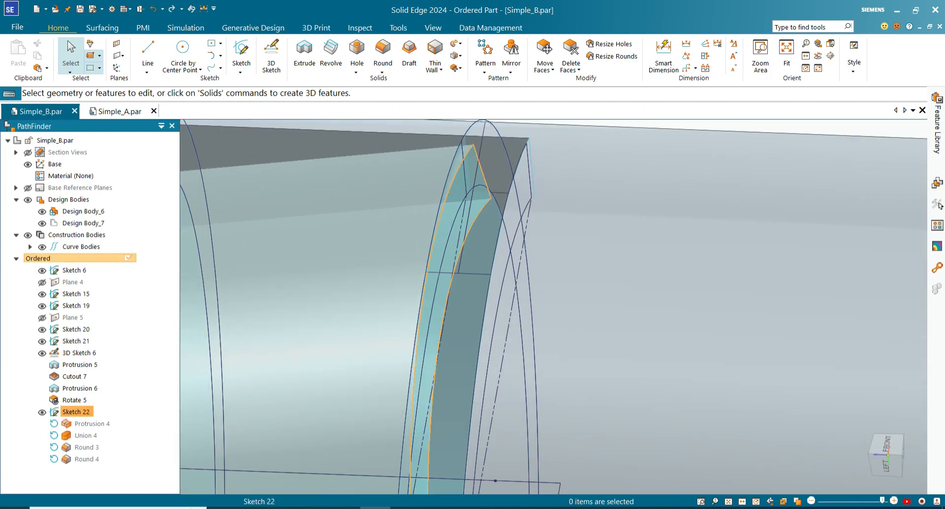
pyautogui.click(450, 282)
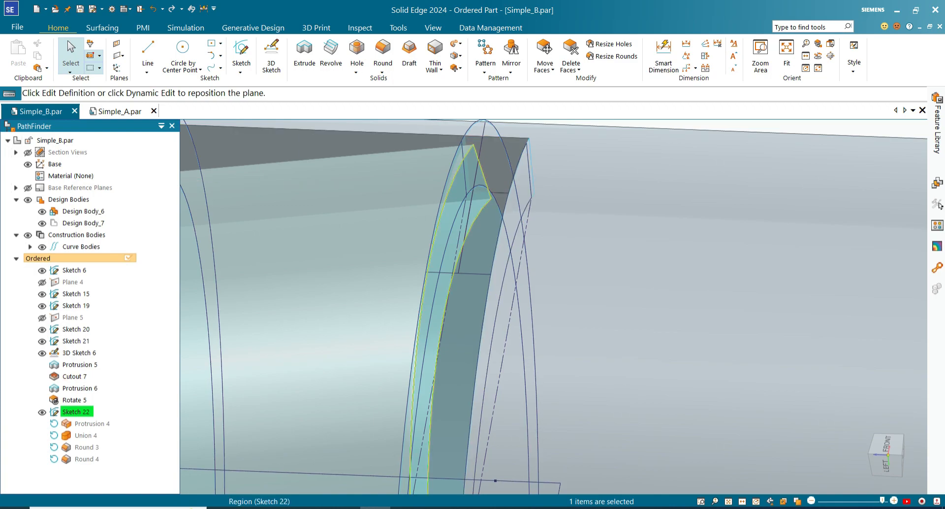
pyautogui.moveTo(439, 301); pyautogui.dragTo(453, 298, button='middle')
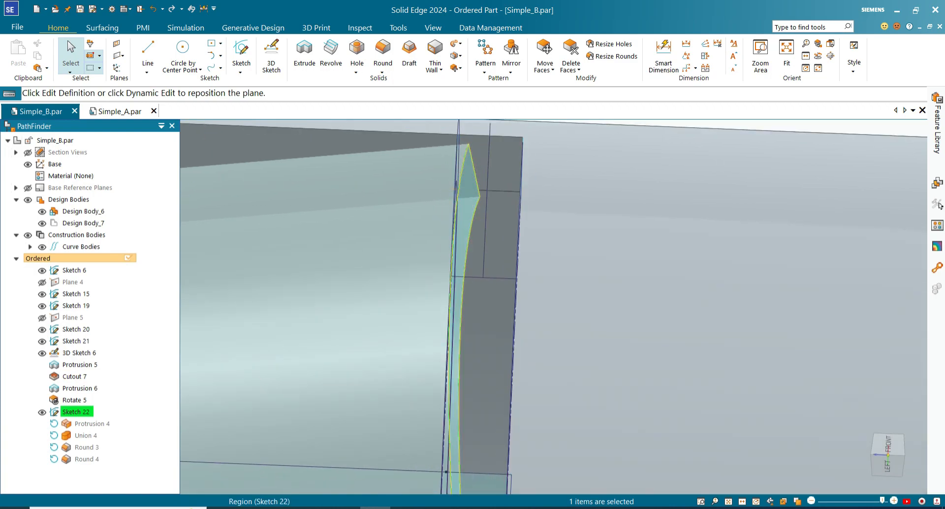
# Highlight Sketch 20 and compare its profile with Sketch 22 across the gap at the panel's end
pyautogui.scroll(-4, 483, 195)
pyautogui.moveTo(482, 196); pyautogui.dragTo(517, 172, button='middle')
pyautogui.scroll(-3, 483, 196)
pyautogui.scroll(10, 544, 211)
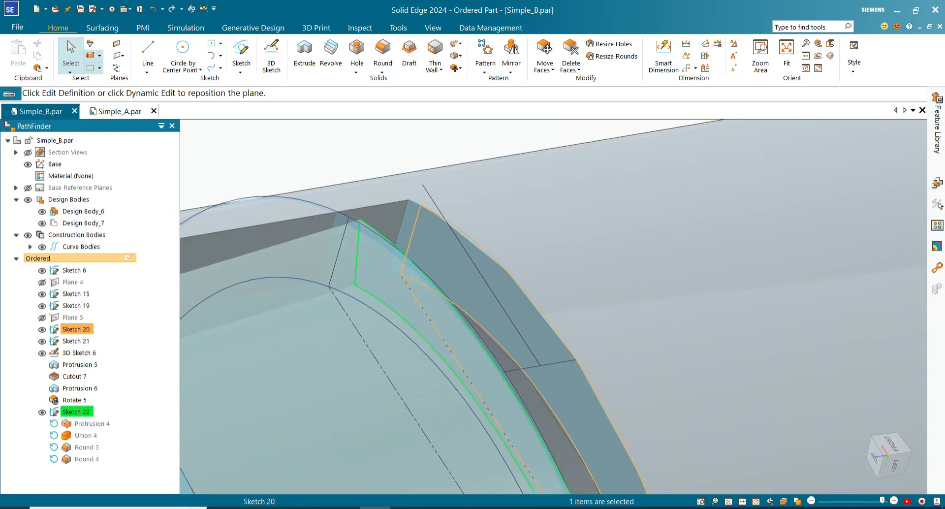
pyautogui.click(461, 229)
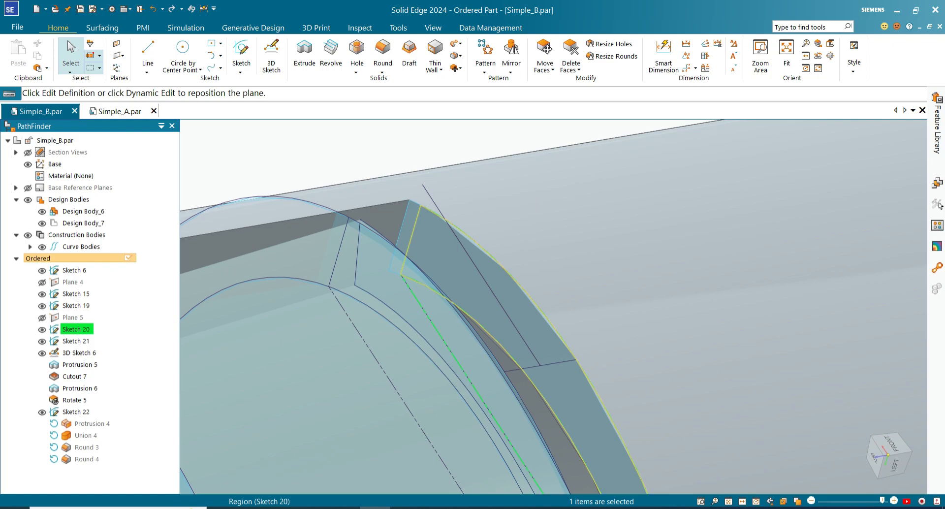
pyautogui.scroll(-5, 428, 233)
pyautogui.press('Escape')
pyautogui.scroll(-3, 418, 213)
pyautogui.scroll(2, 457, 264)
pyautogui.moveTo(449, 267); pyautogui.dragTo(412, 230, button='middle')
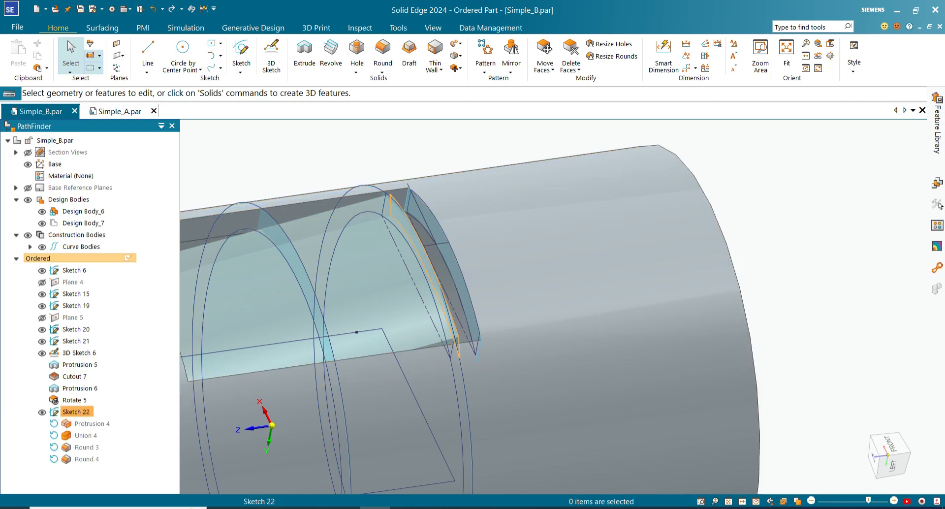
# Roll the ordered model forward to Protrusion 4 and locate the Loft command that it is based on
pyautogui.rightClick(91, 425)
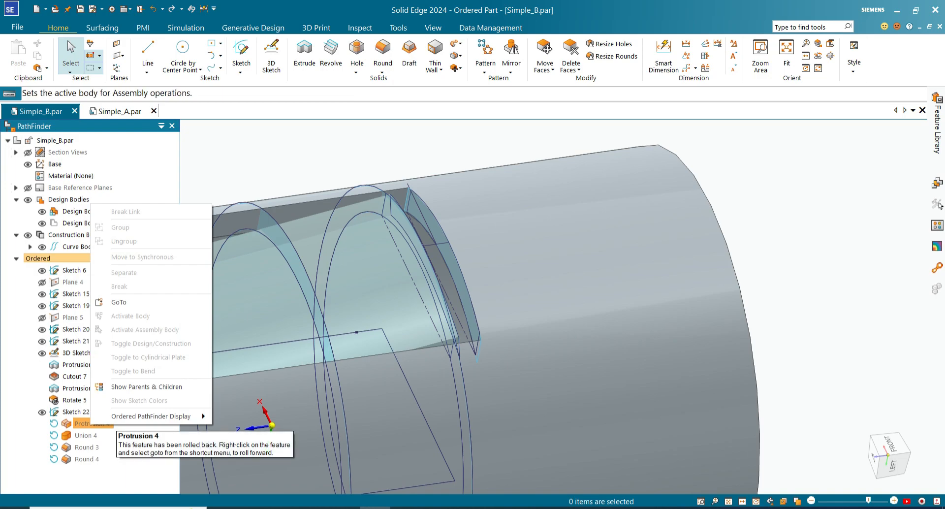
pyautogui.click(134, 302)
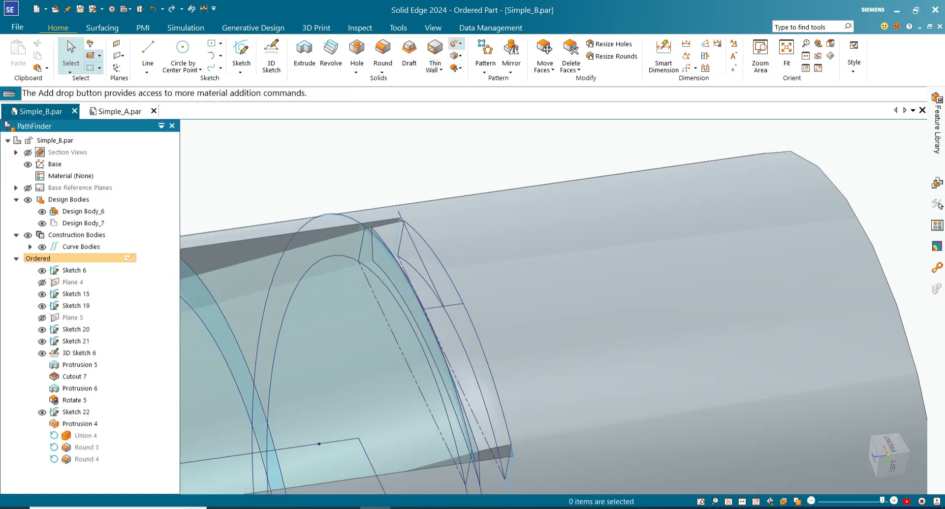
pyautogui.click(457, 44)
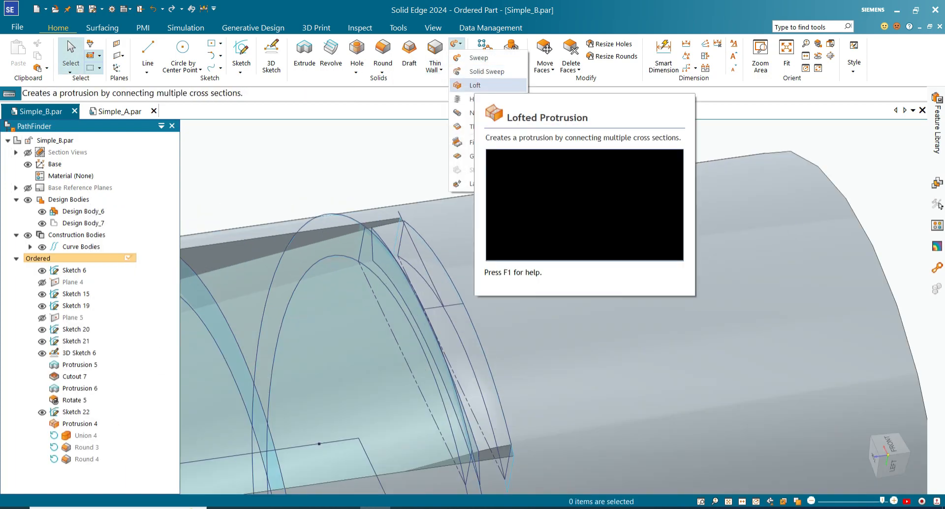
pyautogui.press('Escape')
# Open the definition of the lofted Protrusion 4 and check the end condition options, including Normal to Section, at its two cross sections
pyautogui.scroll(-4, 381, 197)
pyautogui.scroll(3, 382, 241)
pyautogui.moveTo(384, 296); pyautogui.dragTo(409, 248, button='middle')
pyautogui.scroll(3, 394, 230)
pyautogui.click(419, 245)
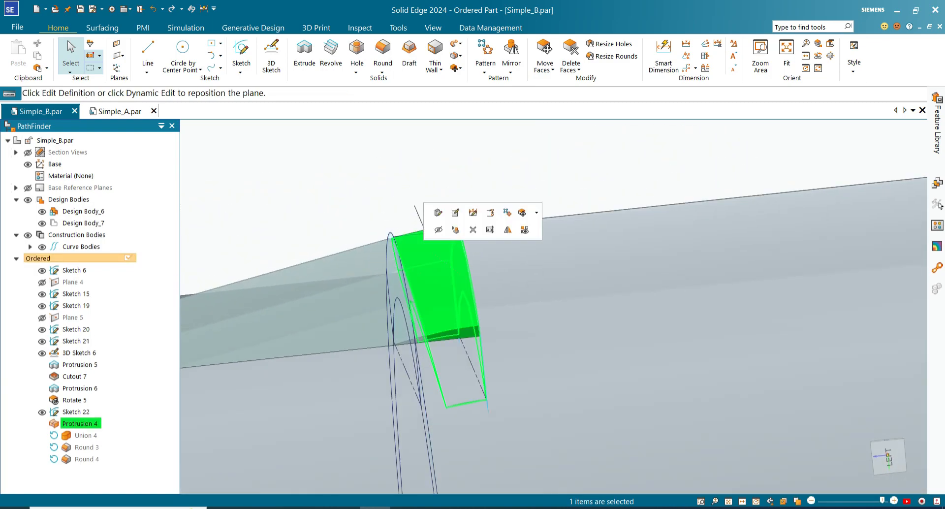
pyautogui.click(438, 212)
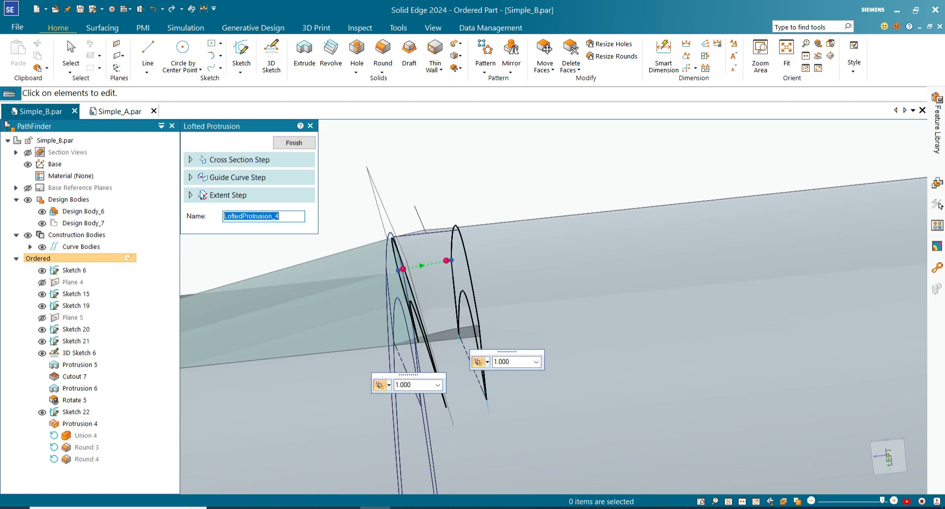
pyautogui.click(389, 385)
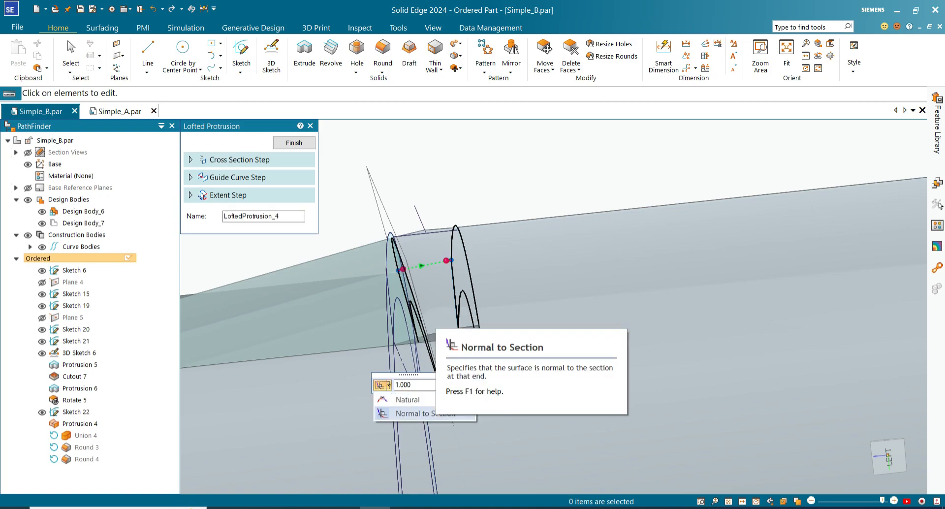
pyautogui.click(488, 362)
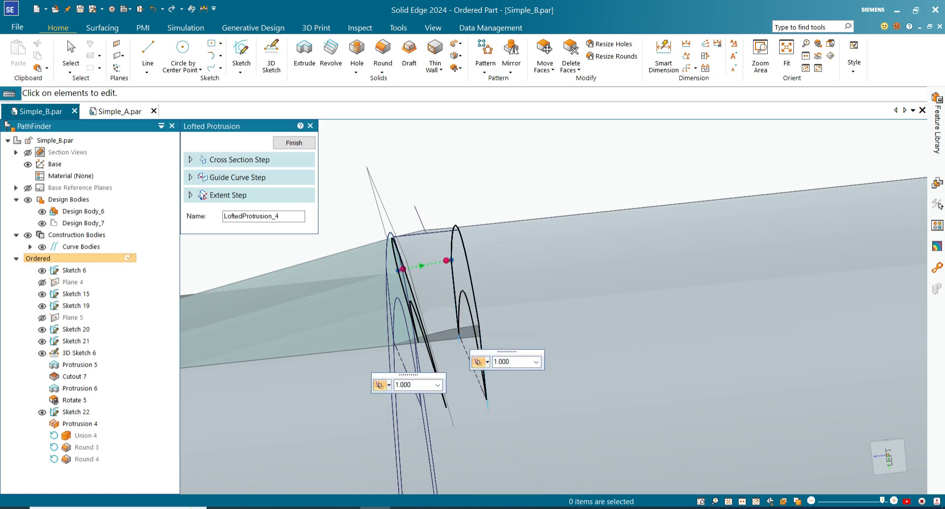
# Examine the loft's cross sections and connecting direction from several angles, and finish the definition without changes
pyautogui.scroll(2, 404, 241)
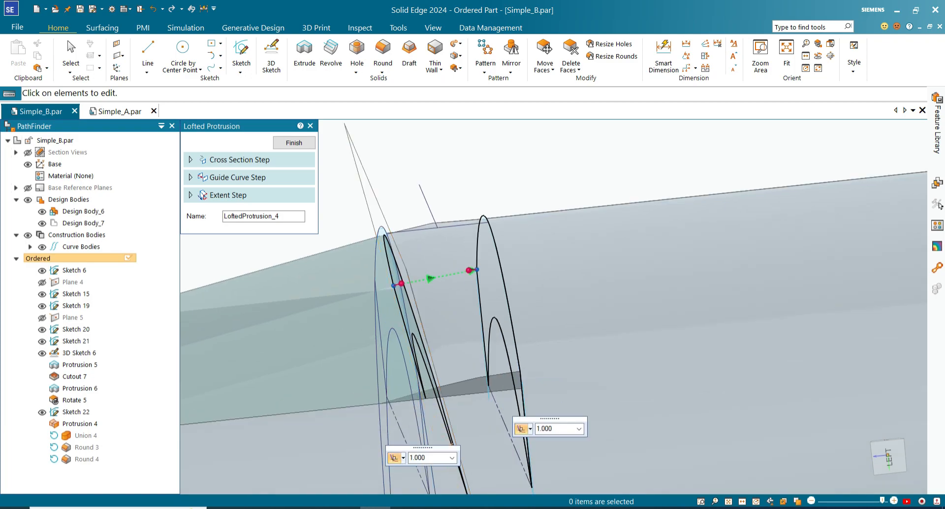
pyautogui.scroll(-2, 446, 189)
pyautogui.moveTo(447, 197)
pyautogui.mouseDown(button='middle')
pyautogui.moveTo(497, 202)
pyautogui.moveTo(435, 211)
pyautogui.mouseUp(button='middle')
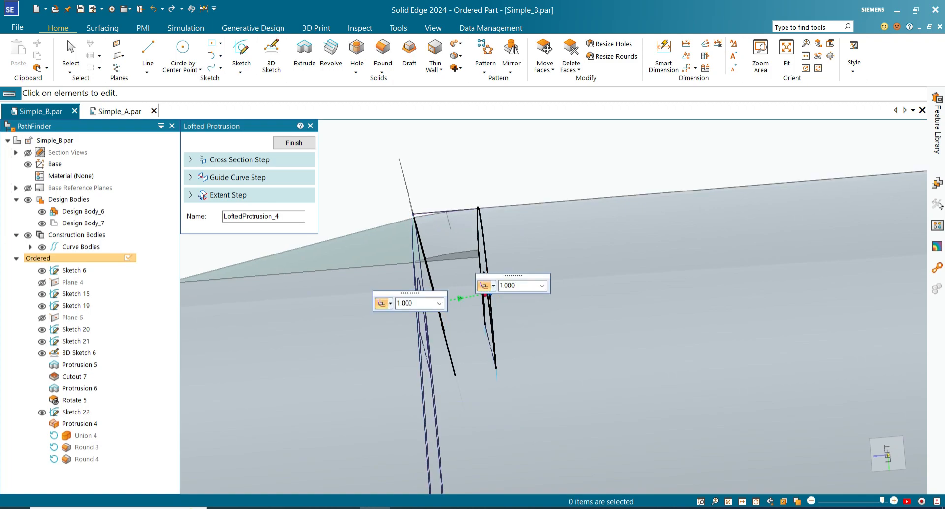
pyautogui.scroll(-5, 483, 216)
pyautogui.moveTo(483, 217); pyautogui.dragTo(657, 236, button='middle')
pyautogui.scroll(5, 593, 217)
pyautogui.scroll(-5, 605, 232)
pyautogui.scroll(2, 511, 251)
pyautogui.scroll(3, 657, 236)
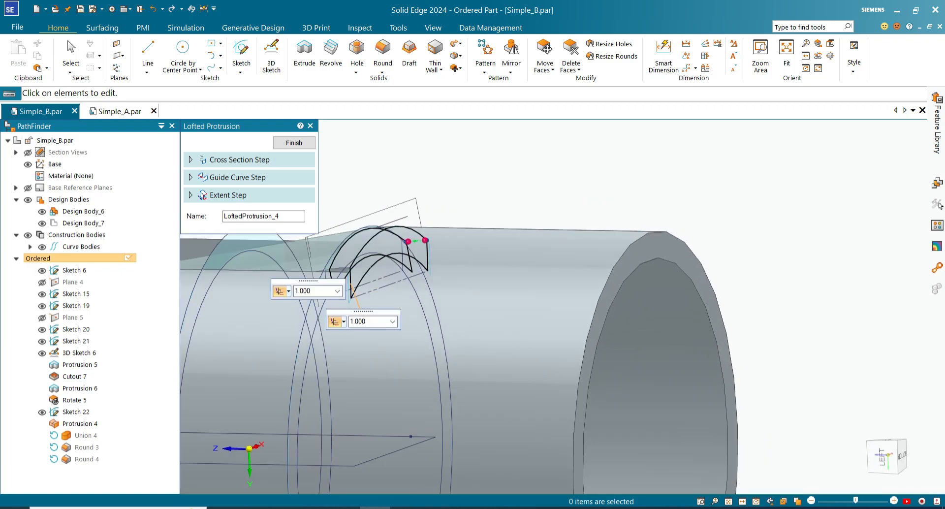
pyautogui.scroll(-4, 503, 247)
pyautogui.scroll(4, 456, 252)
pyautogui.moveTo(456, 252); pyautogui.dragTo(559, 250, button='middle')
pyautogui.click(294, 143)
pyautogui.scroll(-5, 446, 158)
pyautogui.press('Escape')
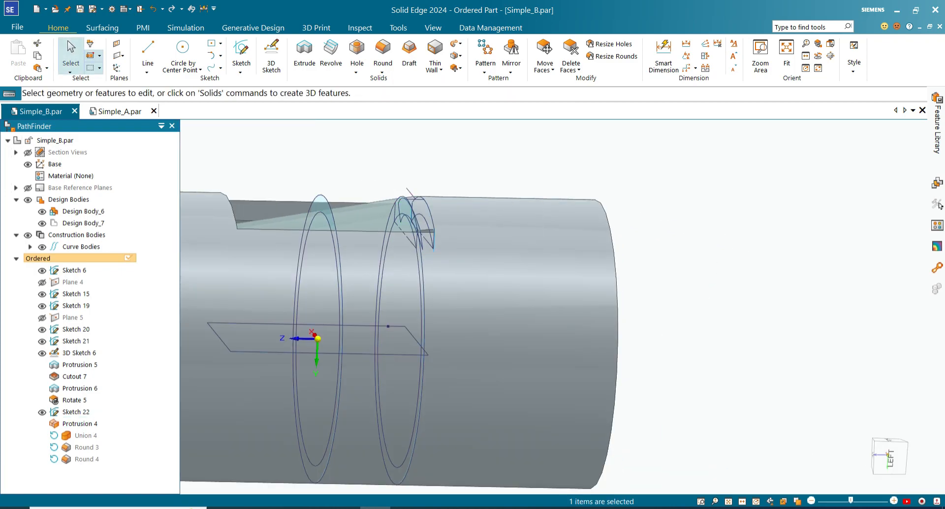
# Roll the ordered model forward to Union 4 and on to Round 4, the last feature
pyautogui.moveTo(433, 167); pyautogui.dragTo(493, 184, button='middle')
pyautogui.scroll(5, 373, 189)
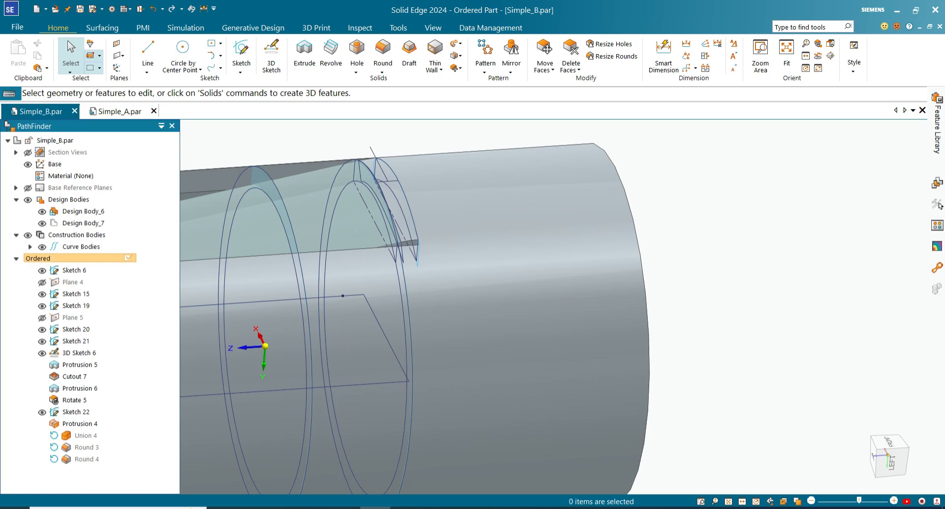
pyautogui.rightClick(84, 426)
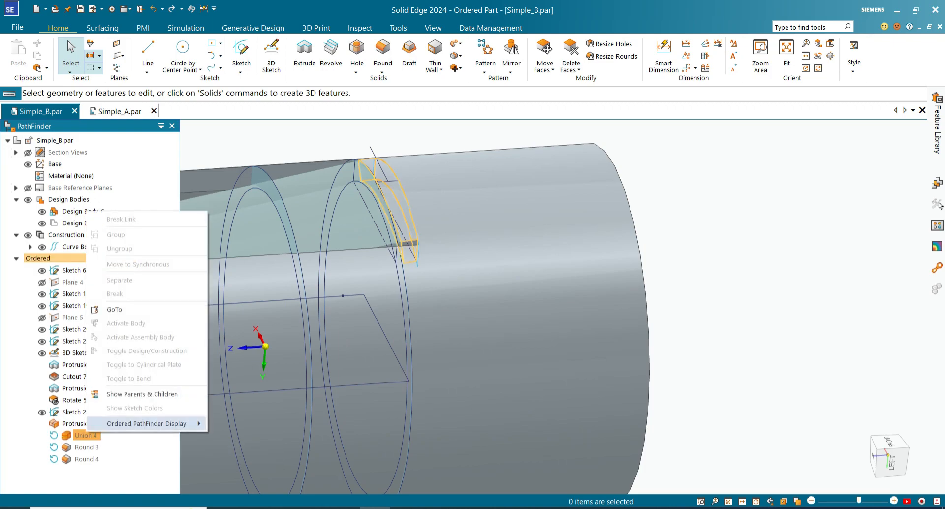
pyautogui.click(115, 309)
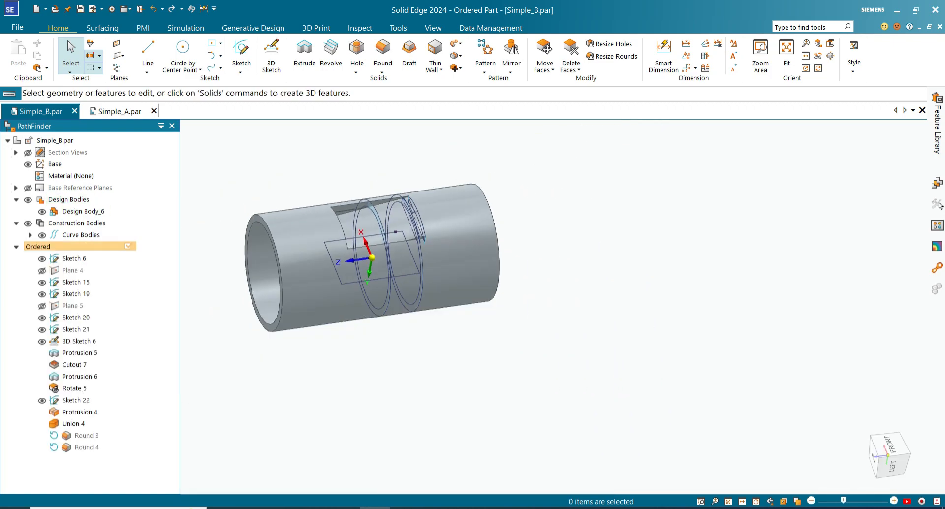
pyautogui.rightClick(86, 447)
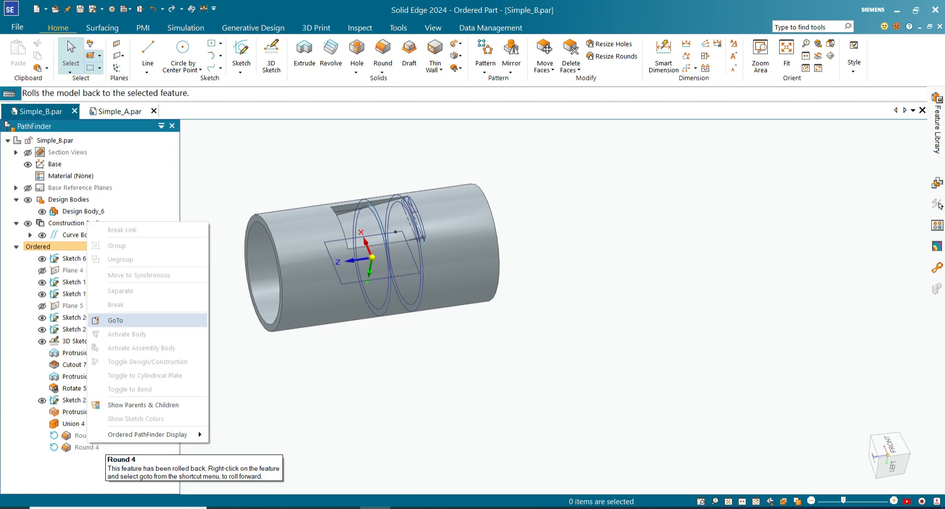
pyautogui.click(115, 317)
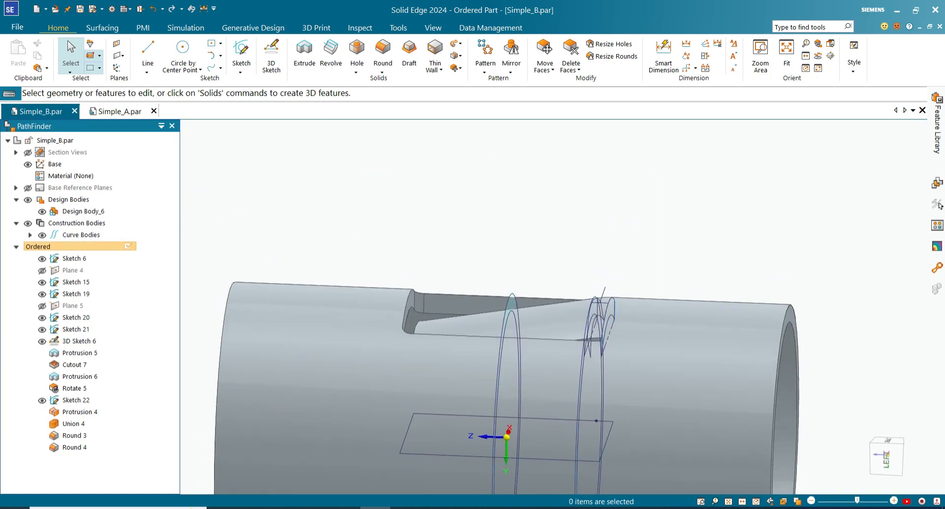
# Open the Rotate 5 definition and display the part with visible and hidden edges
pyautogui.click(74, 388)
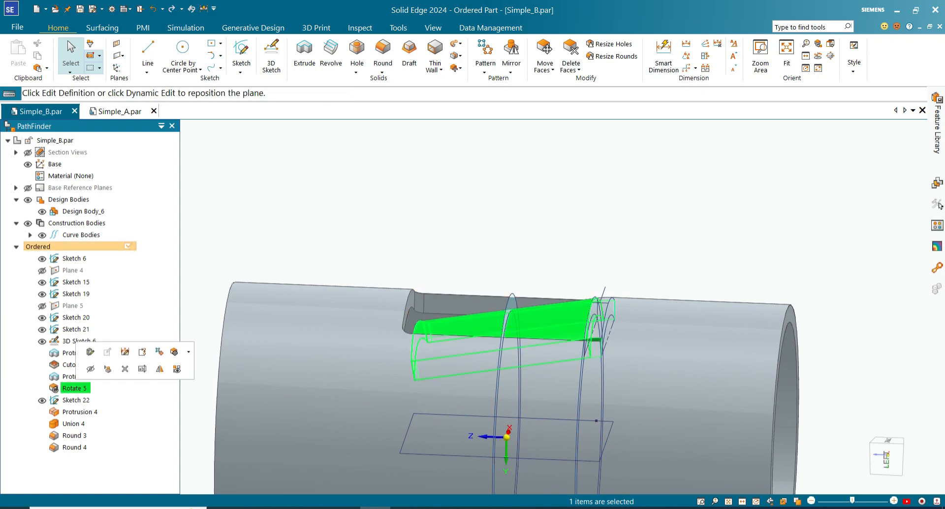
pyautogui.click(90, 352)
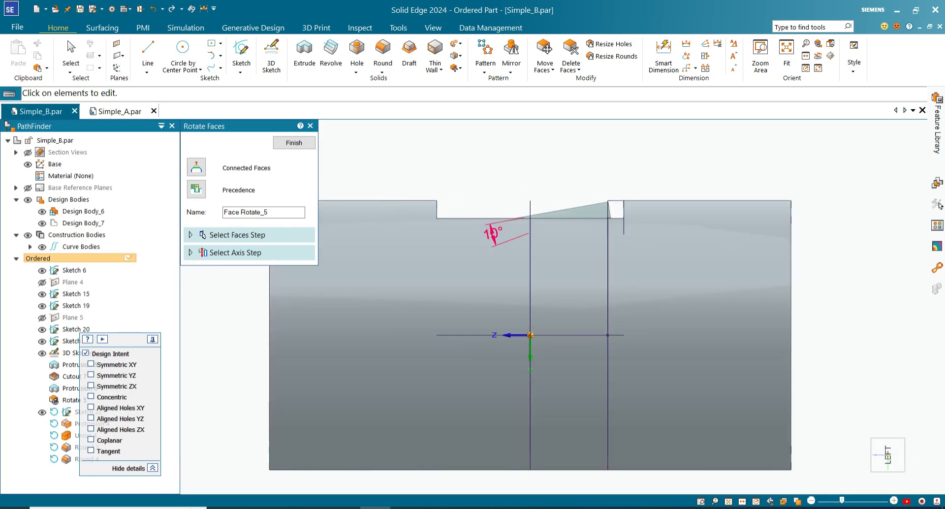
pyautogui.click(819, 461)
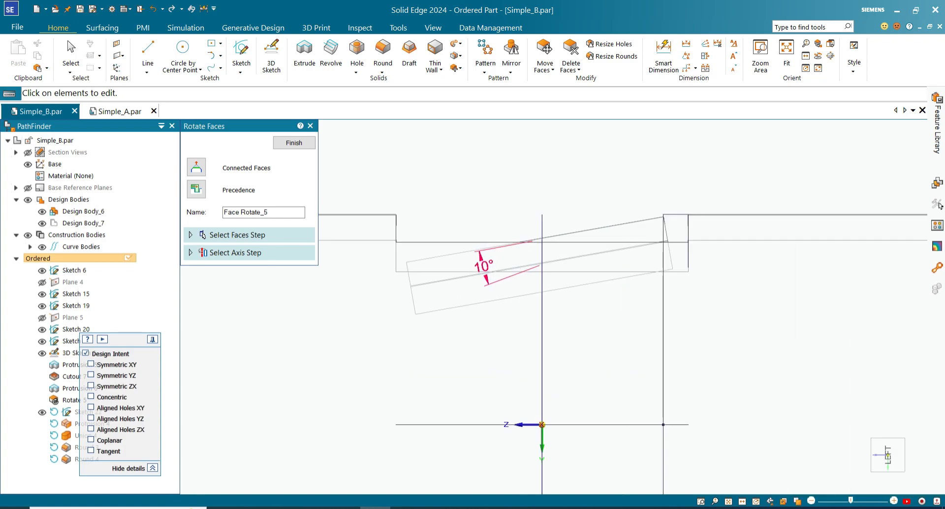
# Redefine the Rotate 5 axis step by rotating the panel faces -10° about the panel's upper end at the cutout, and finish the feature
pyautogui.click(236, 252)
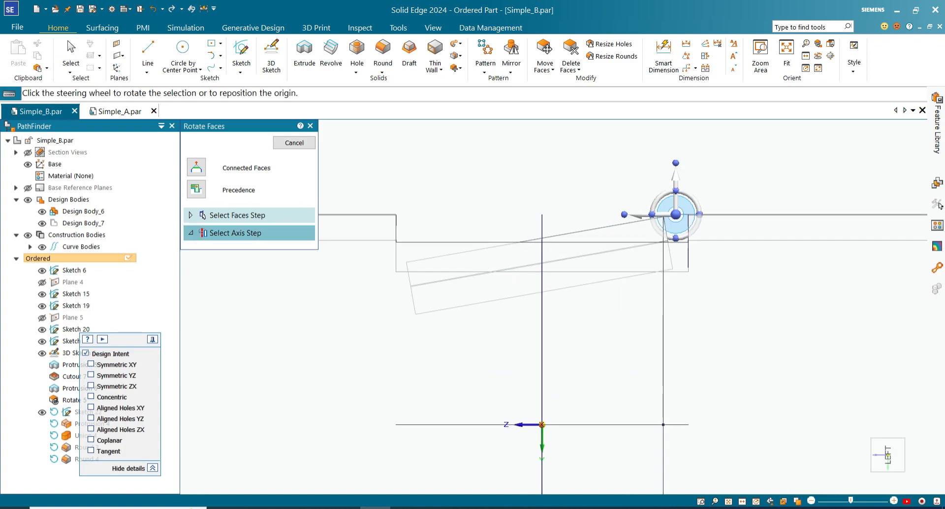
pyautogui.click(660, 231)
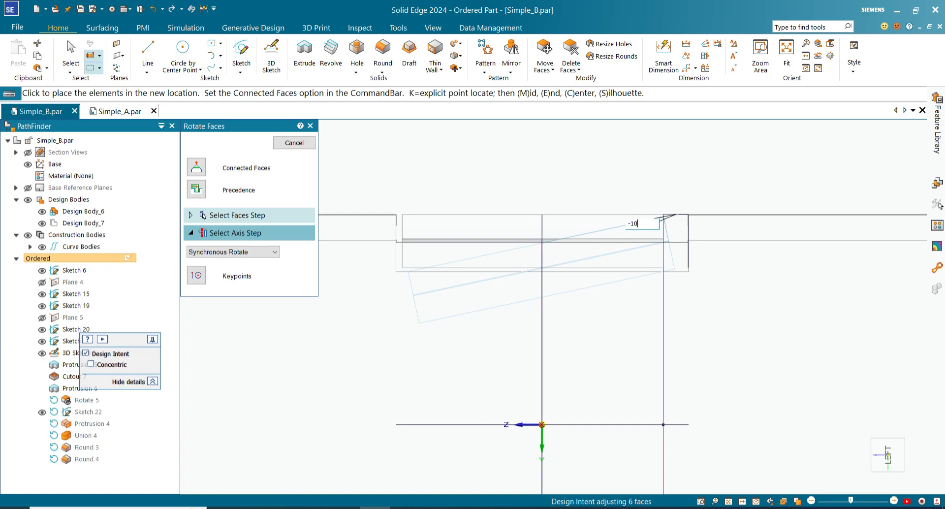
pyautogui.press('Return')
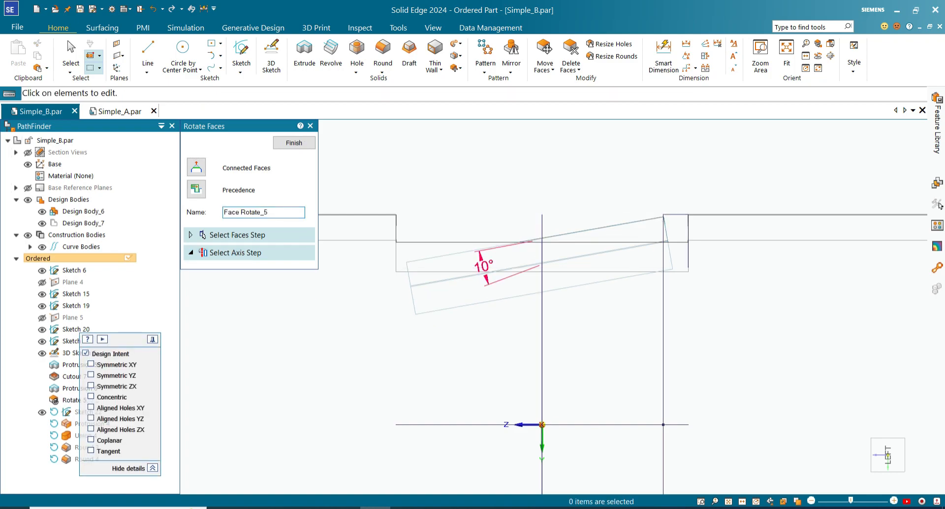
pyautogui.press('Return')
pyautogui.press('Escape')
# Return the complete tube to the shaded display with visible edges
pyautogui.scroll(-3, 380, 189)
pyautogui.moveTo(380, 189); pyautogui.dragTo(456, 220, button='middle')
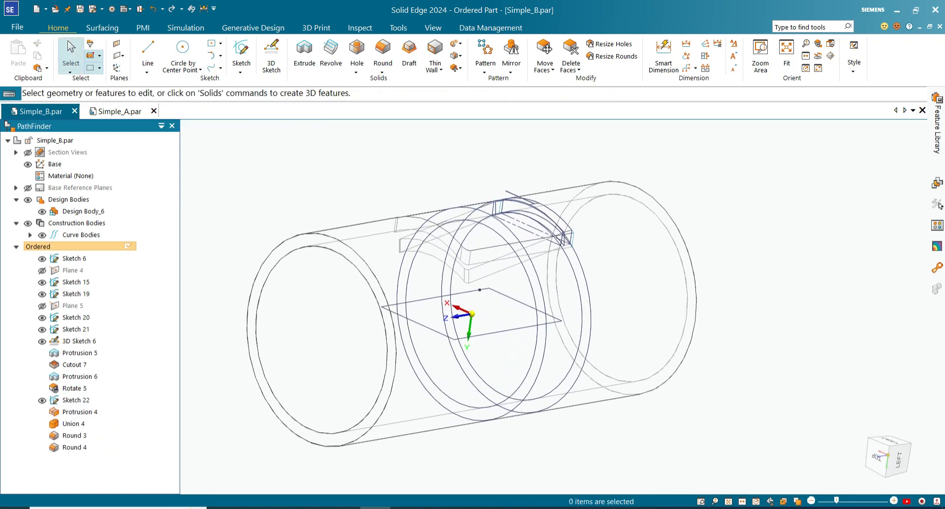
pyautogui.scroll(-3, 511, 226)
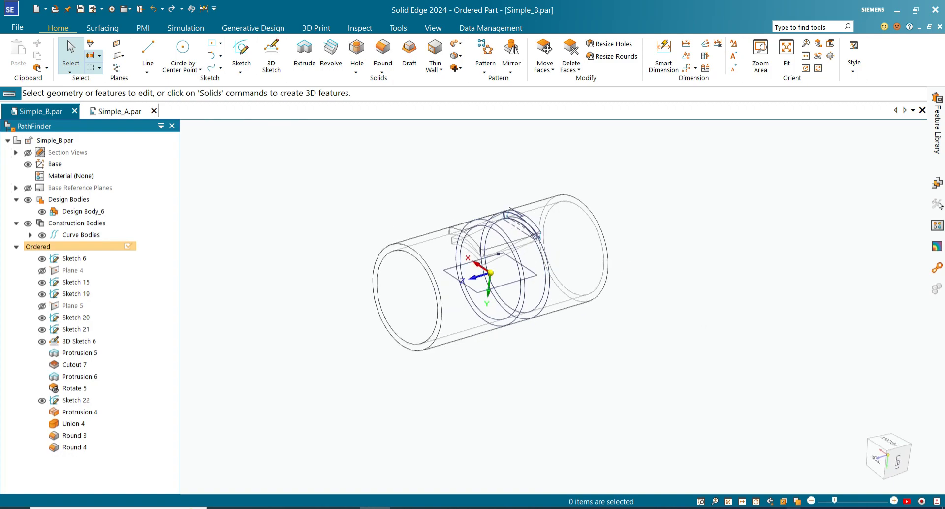
pyautogui.click(798, 501)
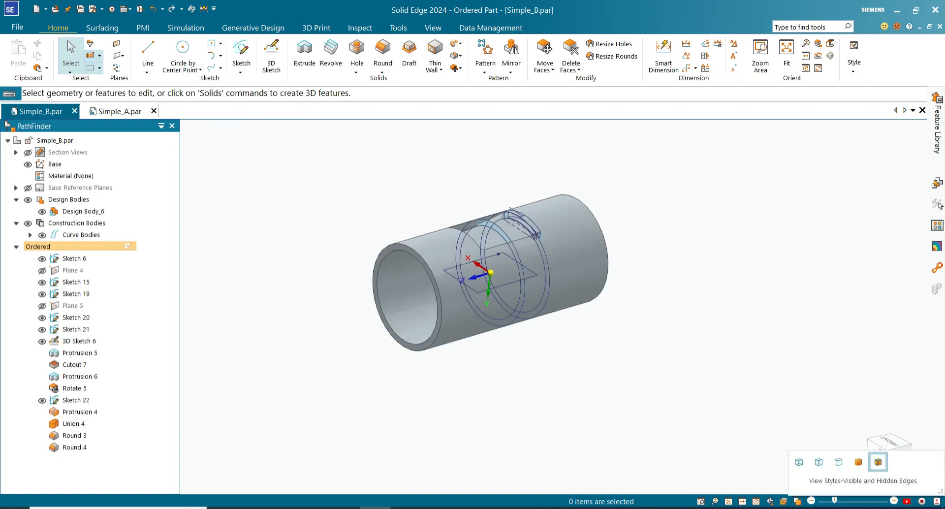
pyautogui.click(879, 463)
# Review the part's Variable Table with its cut dimensions and formulas, and close it without changes
pyautogui.scroll(2, 463, 227)
pyautogui.rightClick(328, 180)
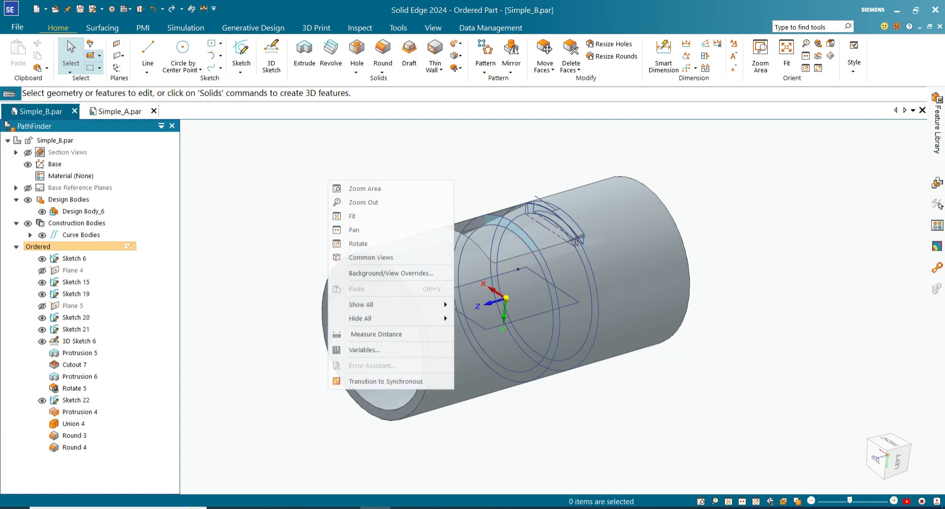
pyautogui.click(372, 350)
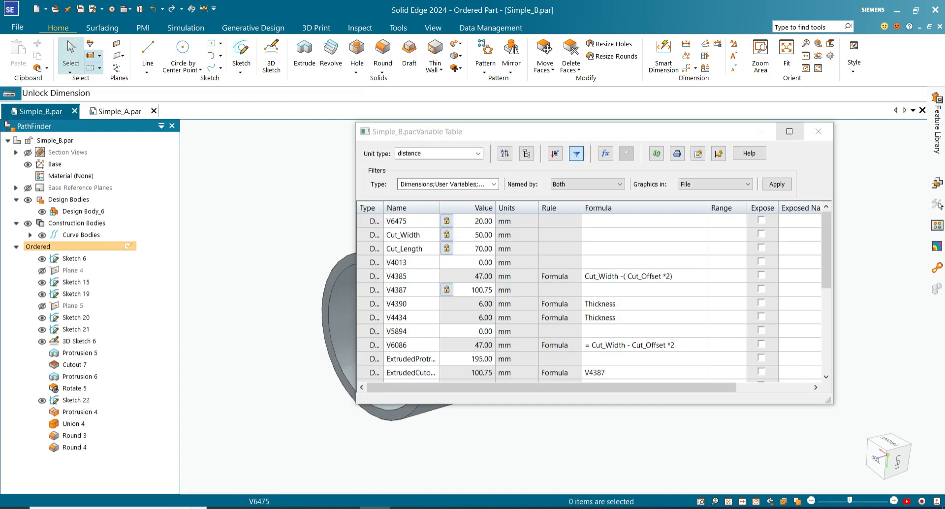
pyautogui.click(819, 132)
# Hide all sketches in the part
pyautogui.rightClick(401, 203)
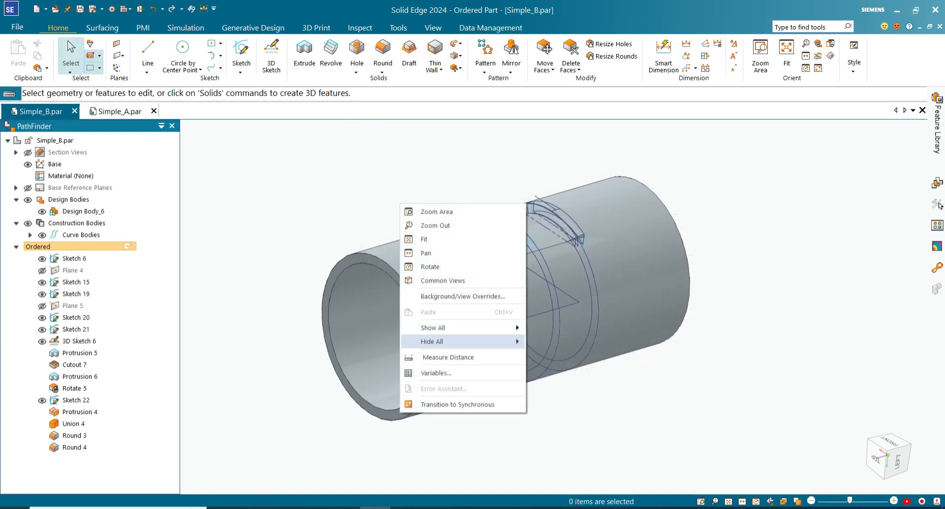
pyautogui.moveTo(443, 341)
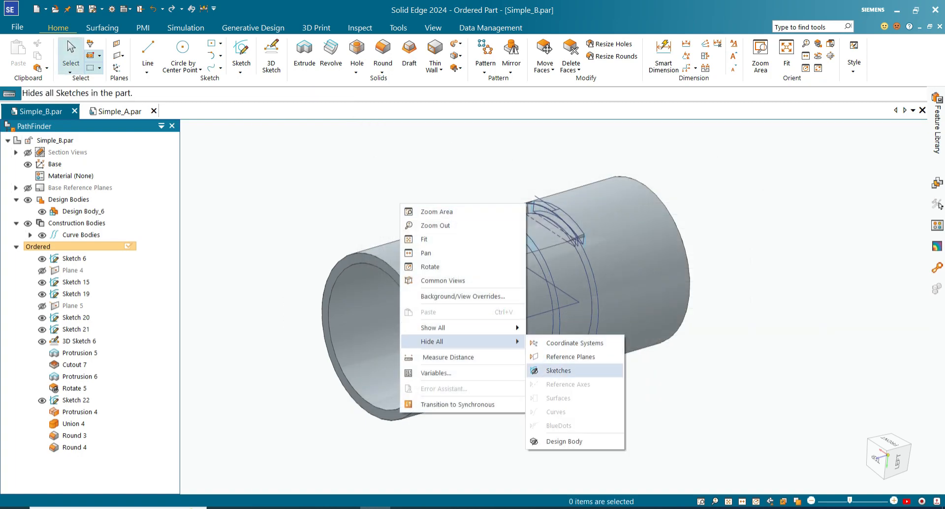
pyautogui.click(559, 371)
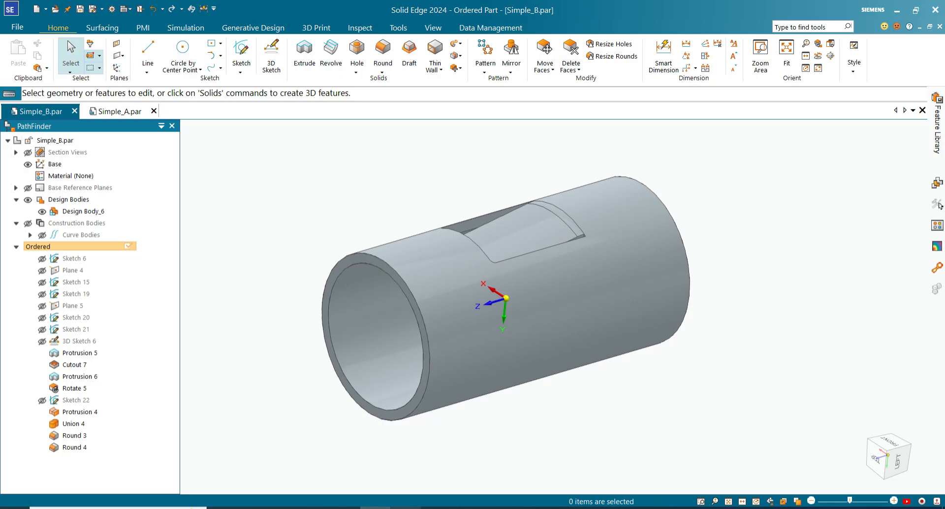